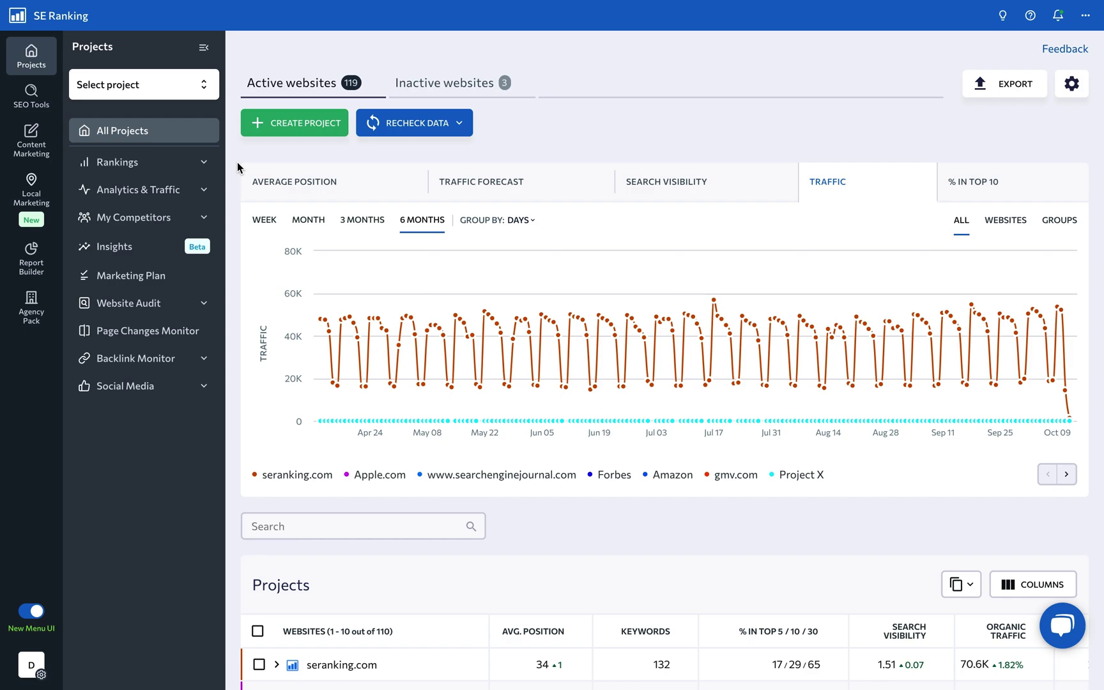
scroll(238, 167, down, 1)
scroll(237, 166, down, 2)
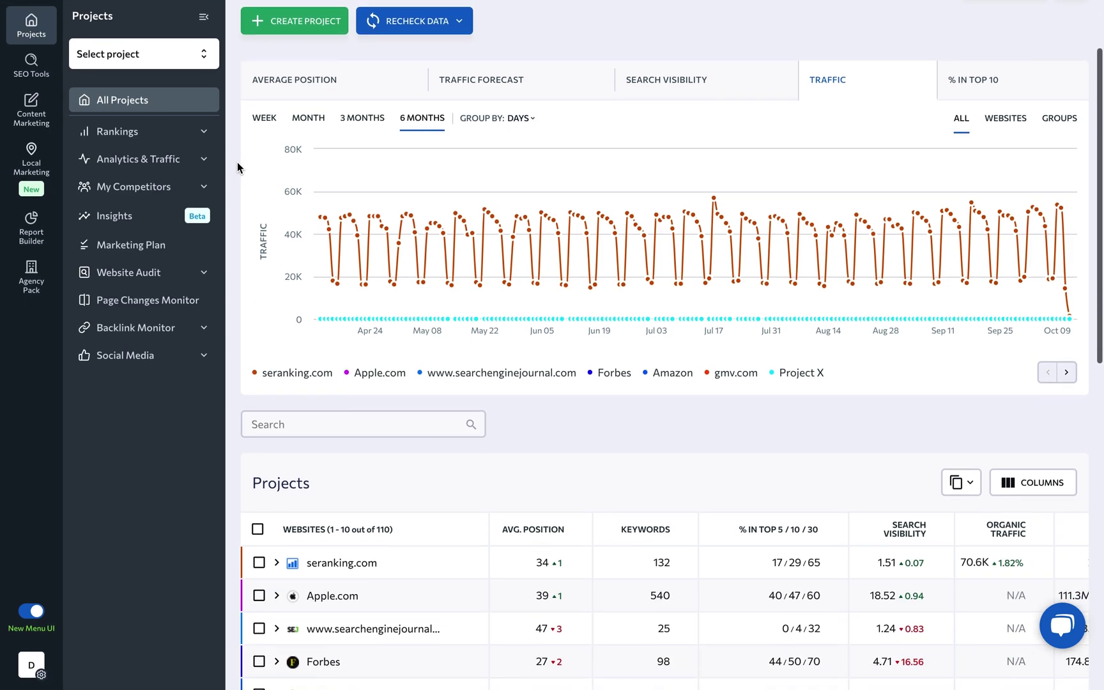
scroll(237, 167, down, 2)
scroll(237, 166, up, 1)
scroll(238, 167, up, 2)
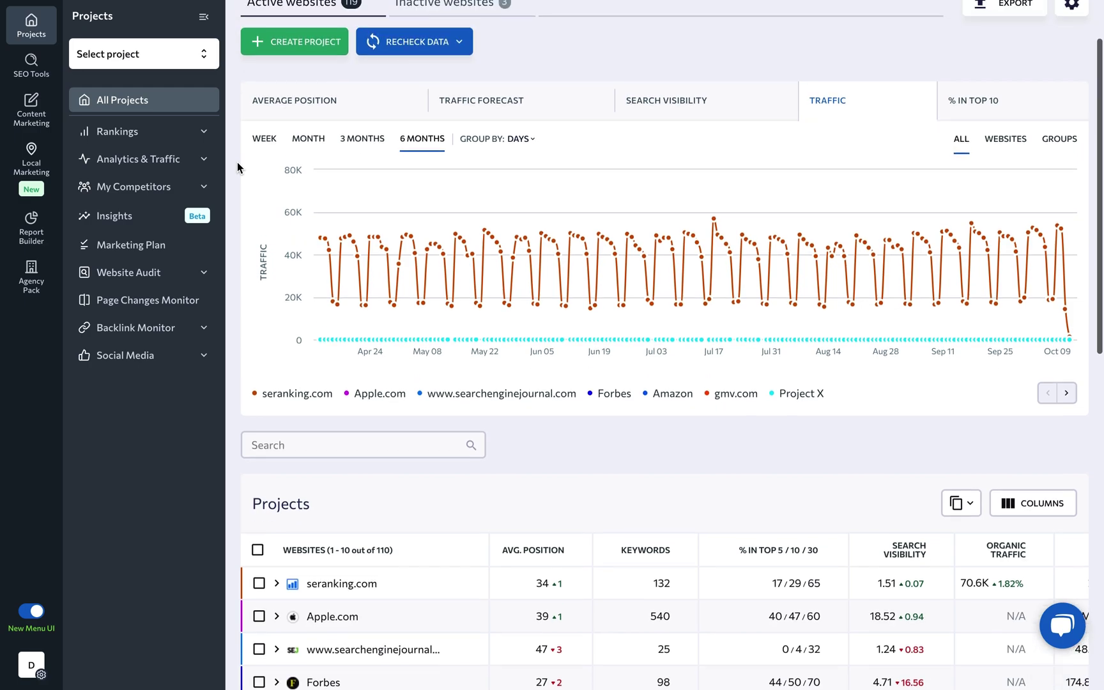
scroll(238, 167, up, 2)
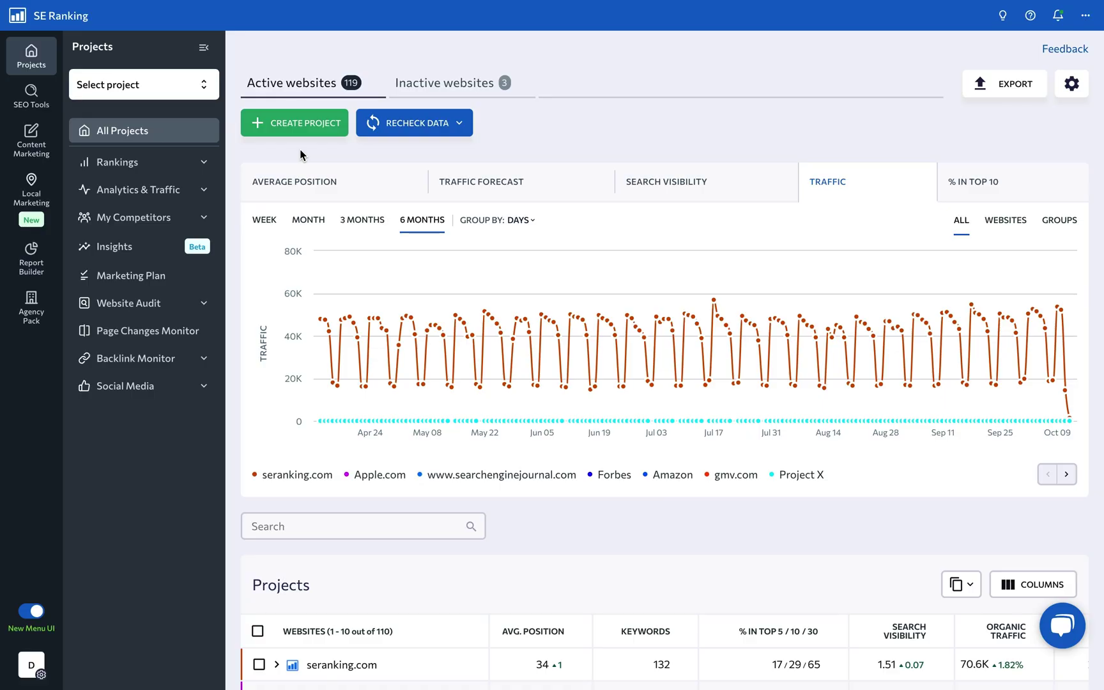
scroll(230, 175, down, 1)
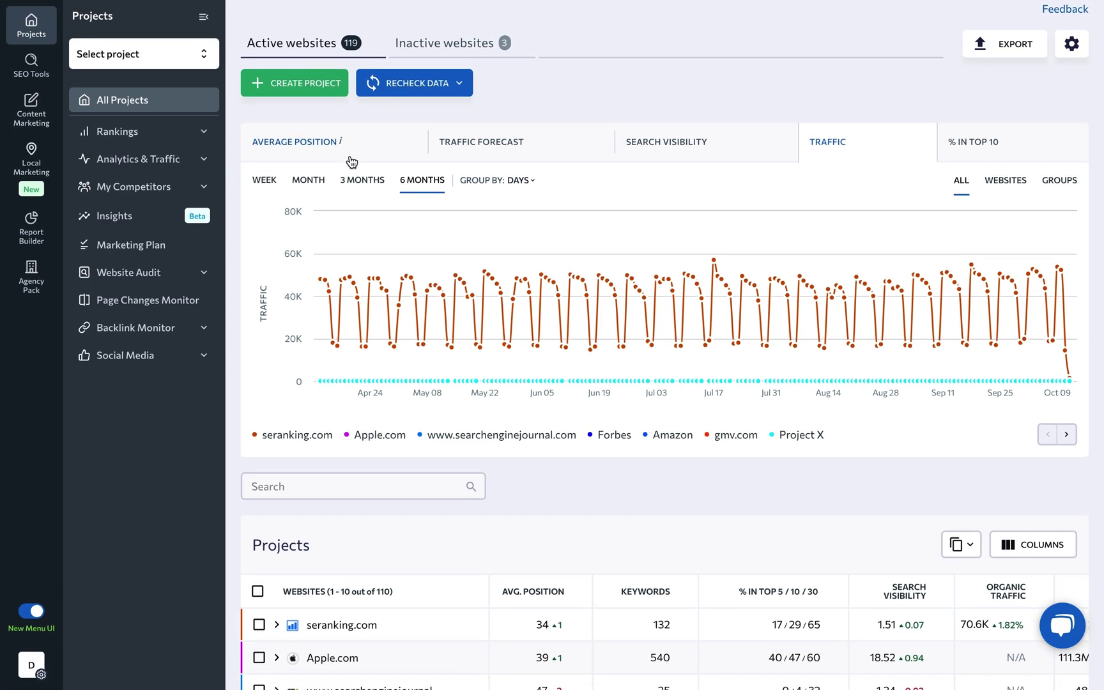
Switch the dashboard chart through Traffic Forecast, Search Visibility and Traffic to % in Top 10
click(462, 153)
click(632, 156)
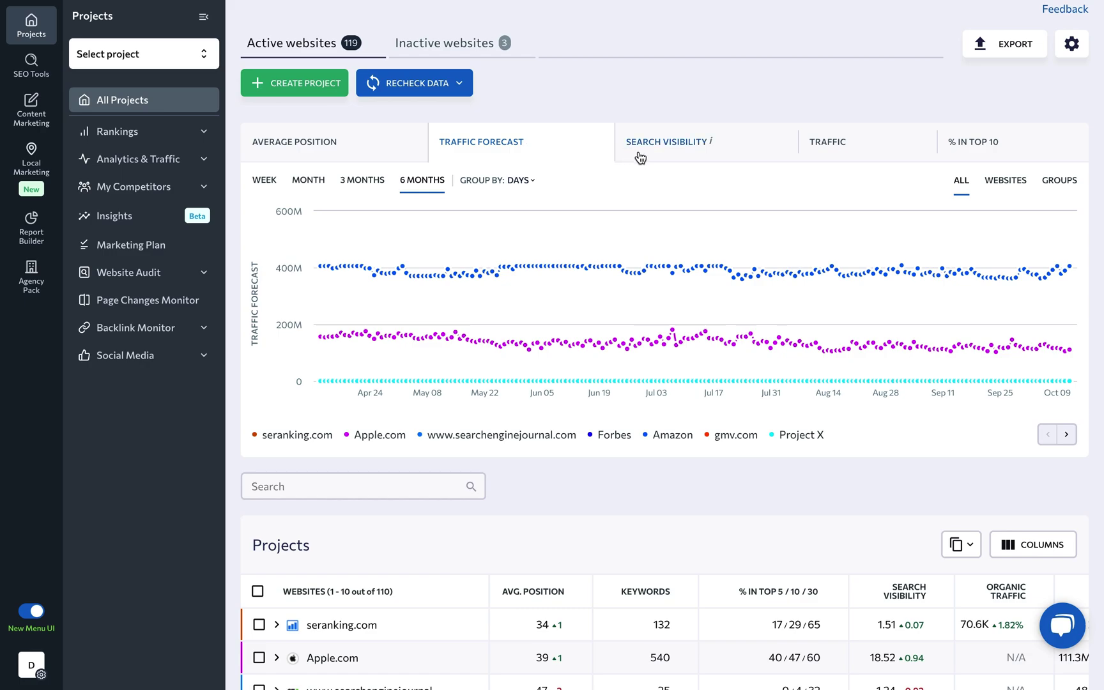
click(842, 161)
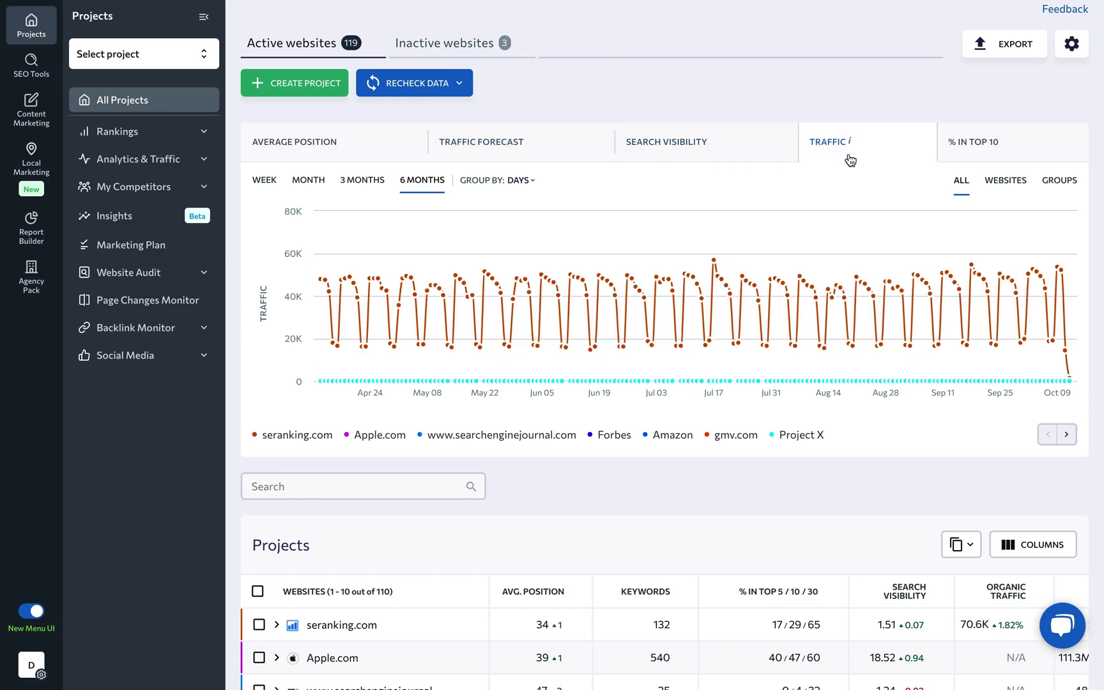
click(977, 161)
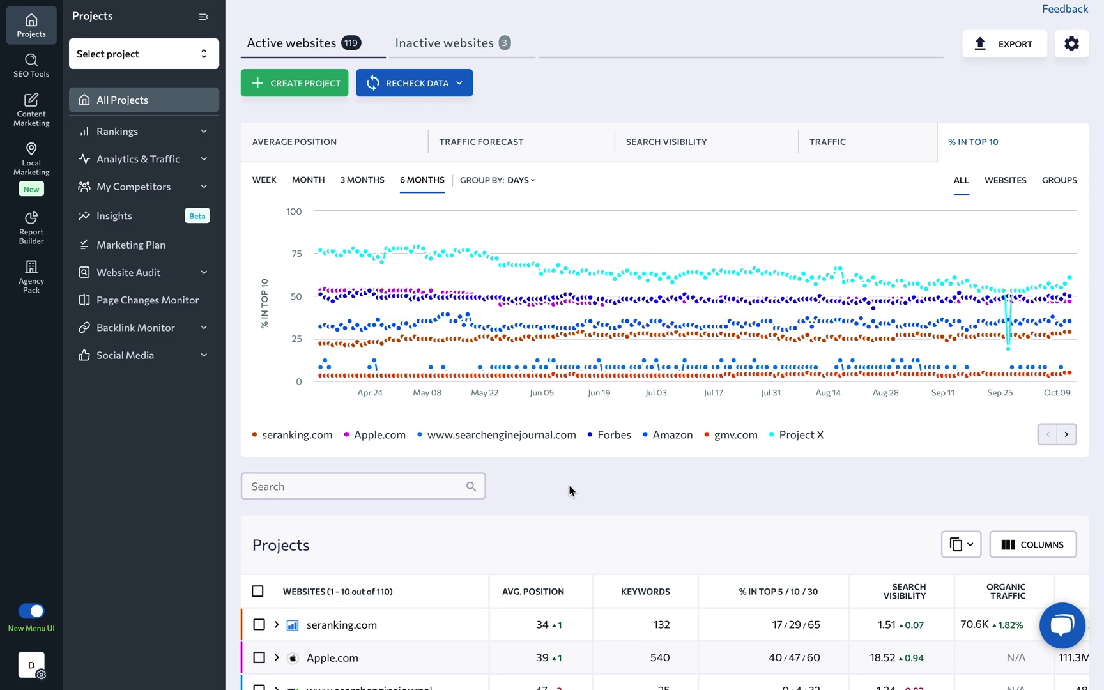
scroll(569, 491, down, 5)
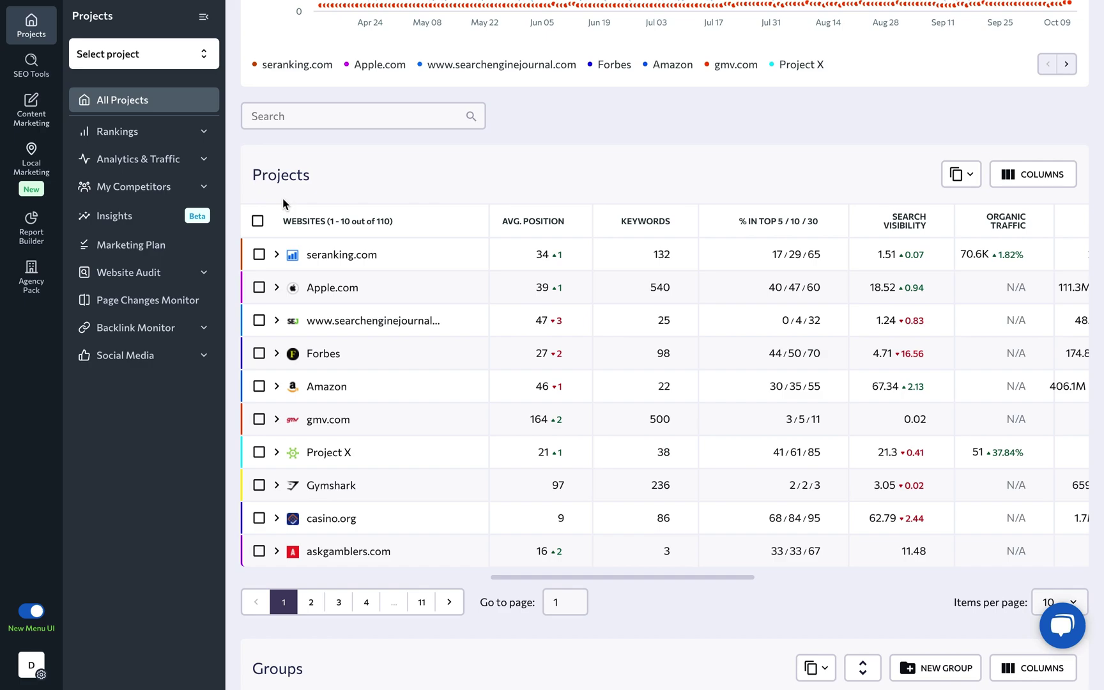
scroll(283, 203, down, 3)
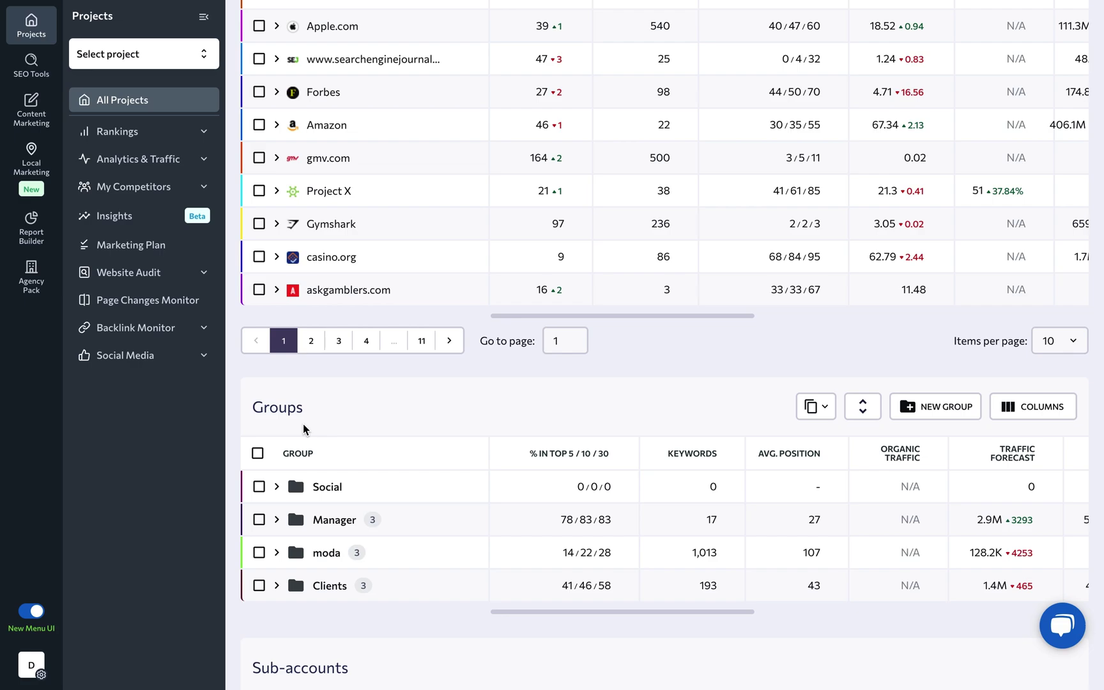
scroll(303, 423, up, 3)
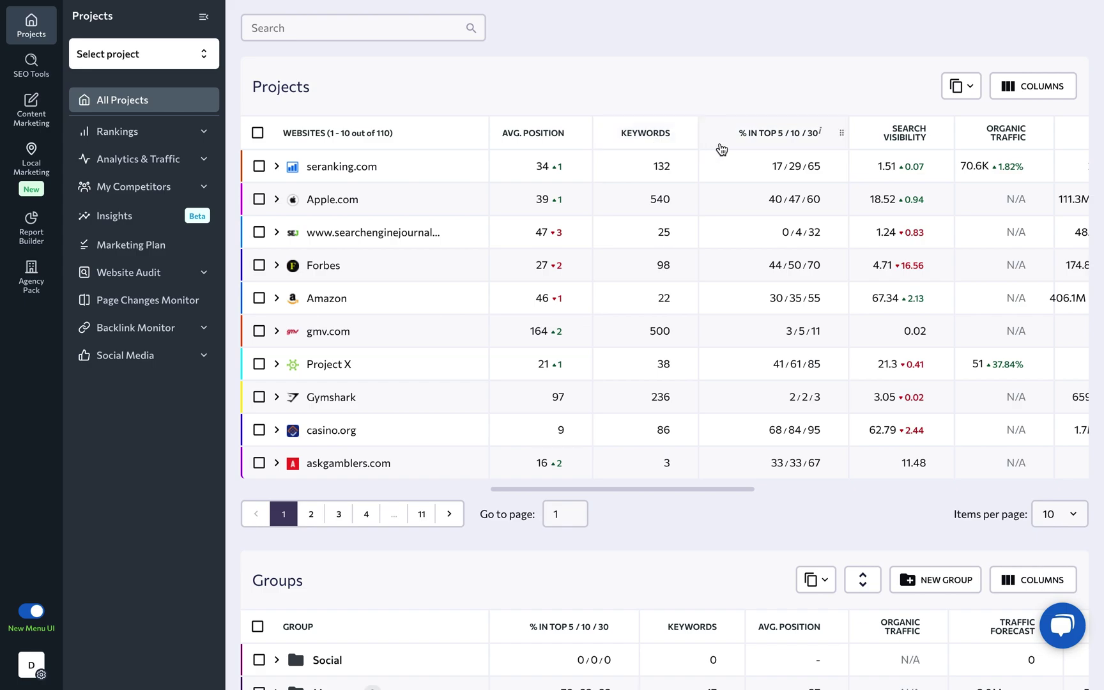
scroll(720, 149, right, 2)
scroll(721, 149, right, 2)
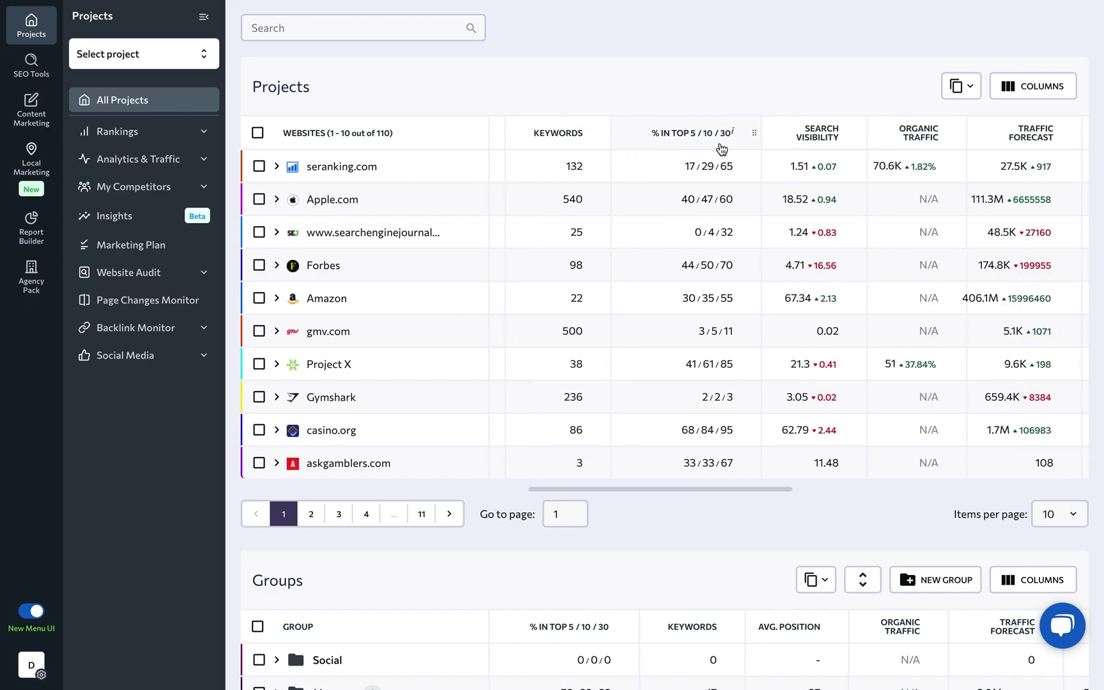
scroll(721, 150, right, 2)
scroll(720, 149, right, 2)
scroll(721, 150, right, 2)
scroll(721, 149, right, 2)
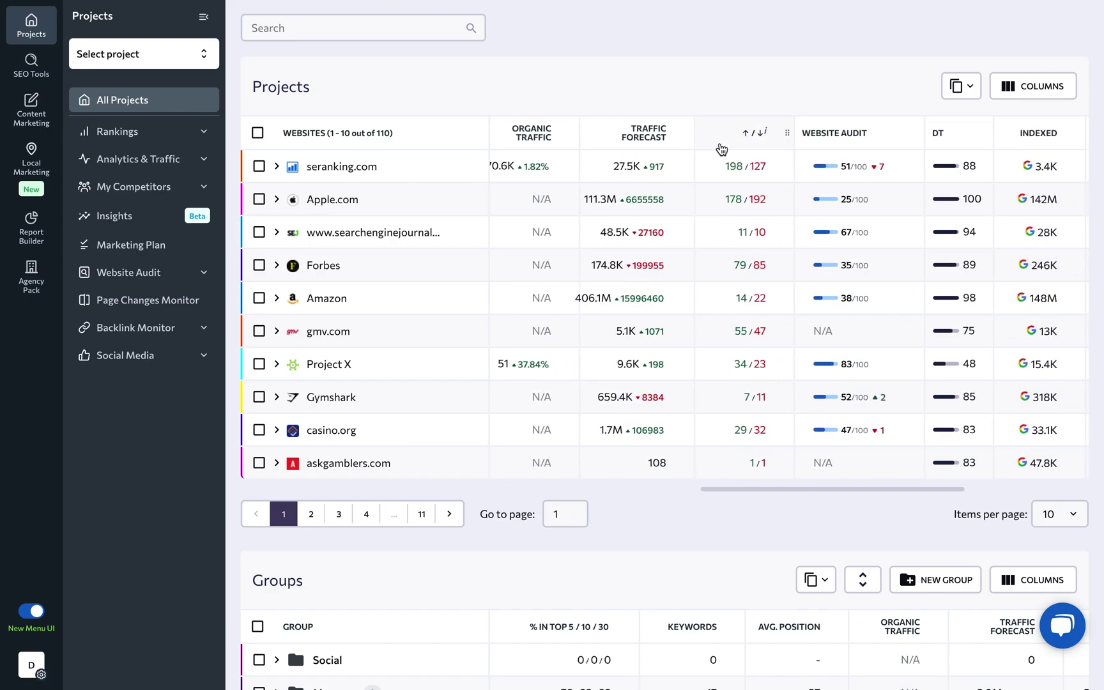
scroll(721, 149, right, 2)
scroll(721, 150, right, 2)
scroll(721, 150, right, 2)
scroll(721, 150, right, 2)
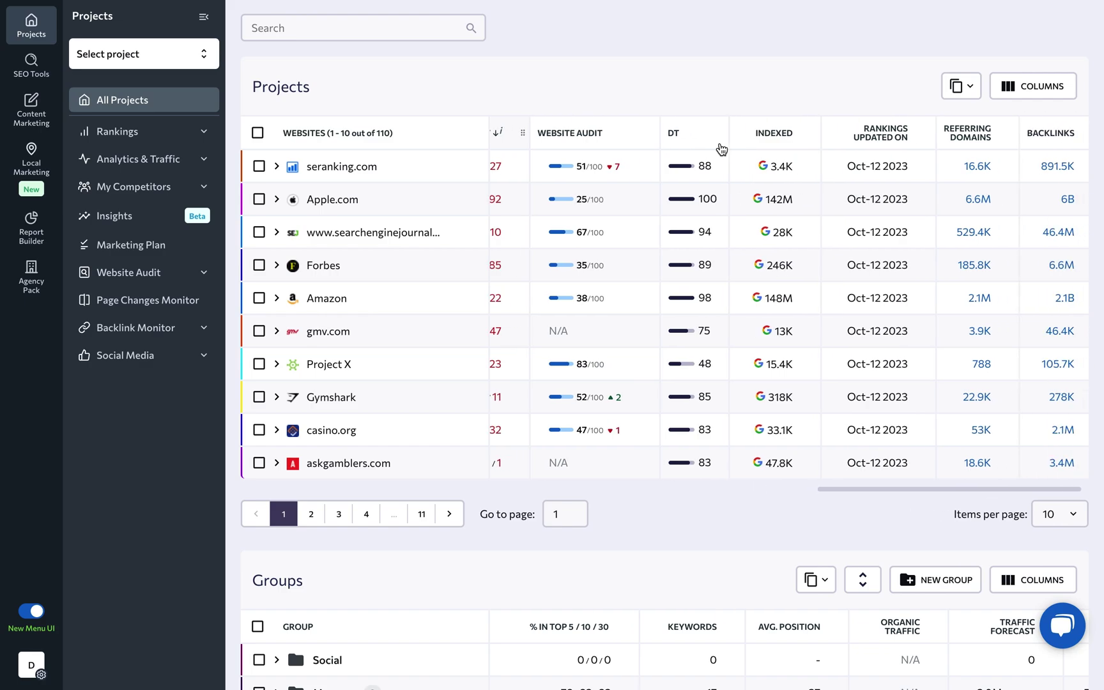
scroll(720, 149, right, 1)
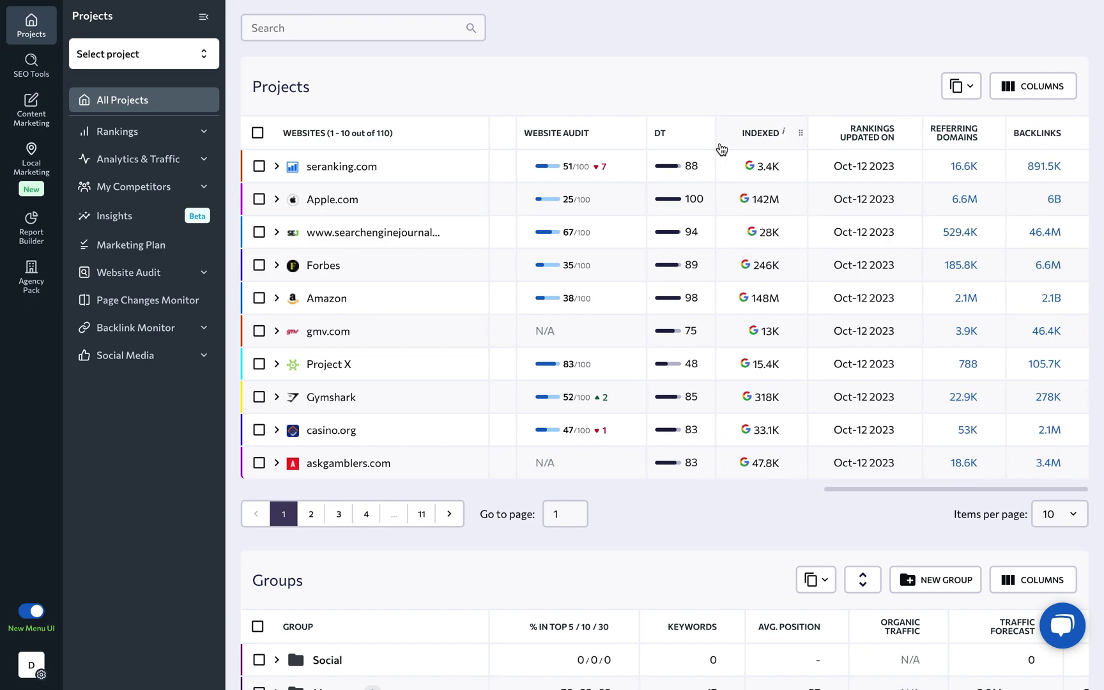
scroll(721, 149, up, 1)
scroll(720, 149, up, 3)
scroll(720, 150, up, 2)
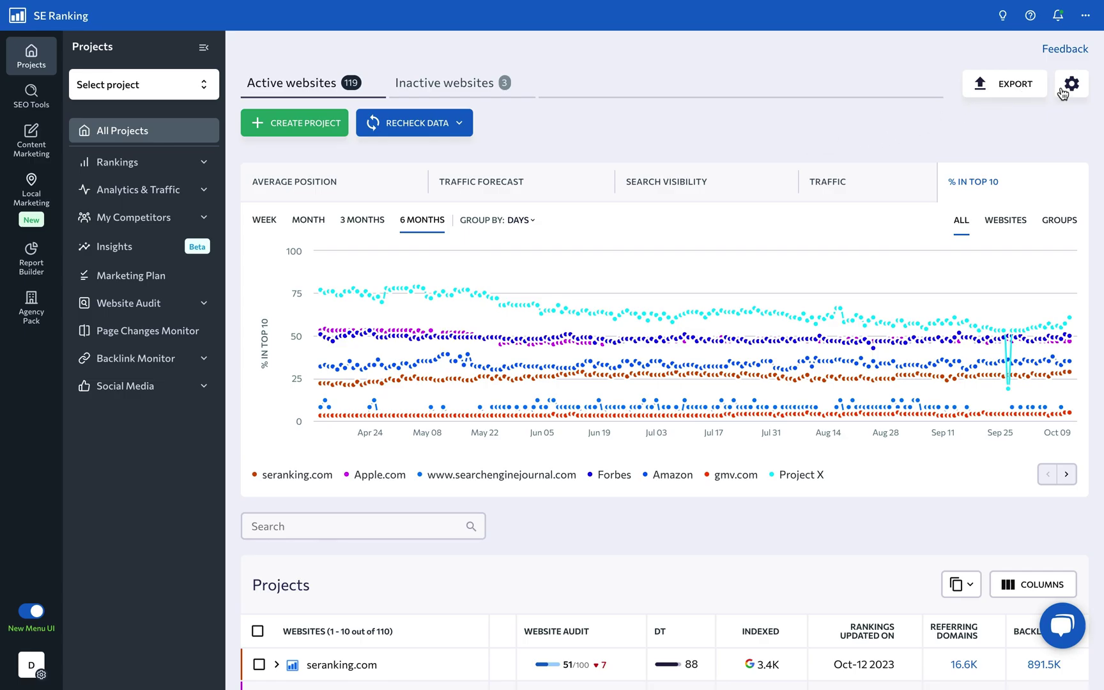
Review the dashboard settings and close them without changes
click(1061, 88)
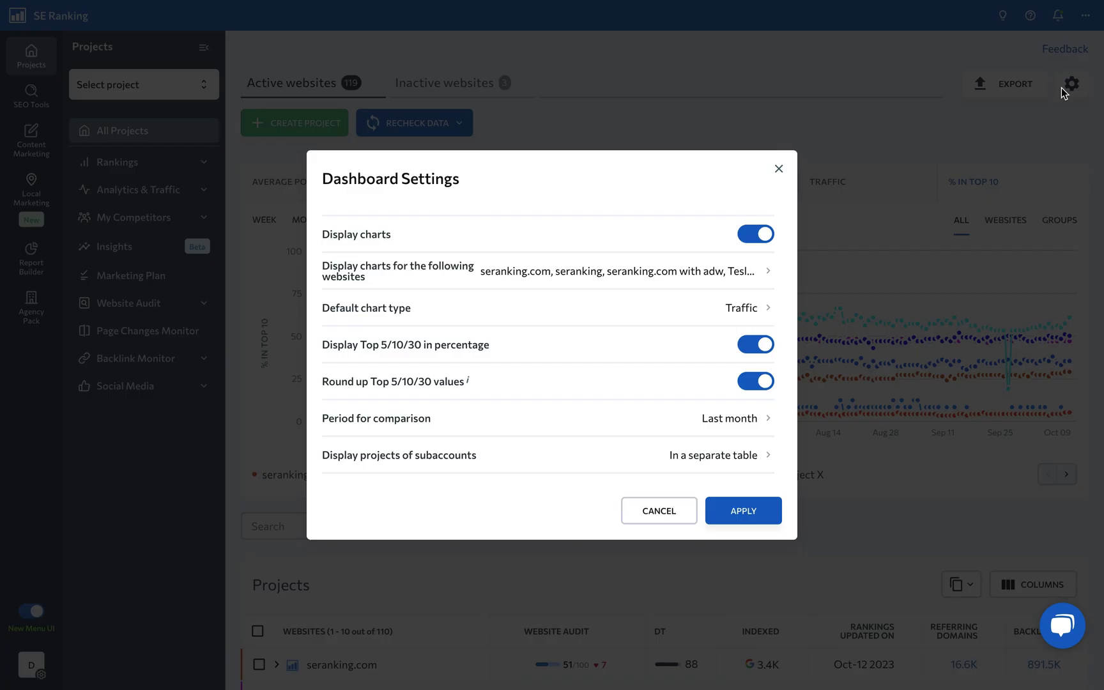
click(993, 133)
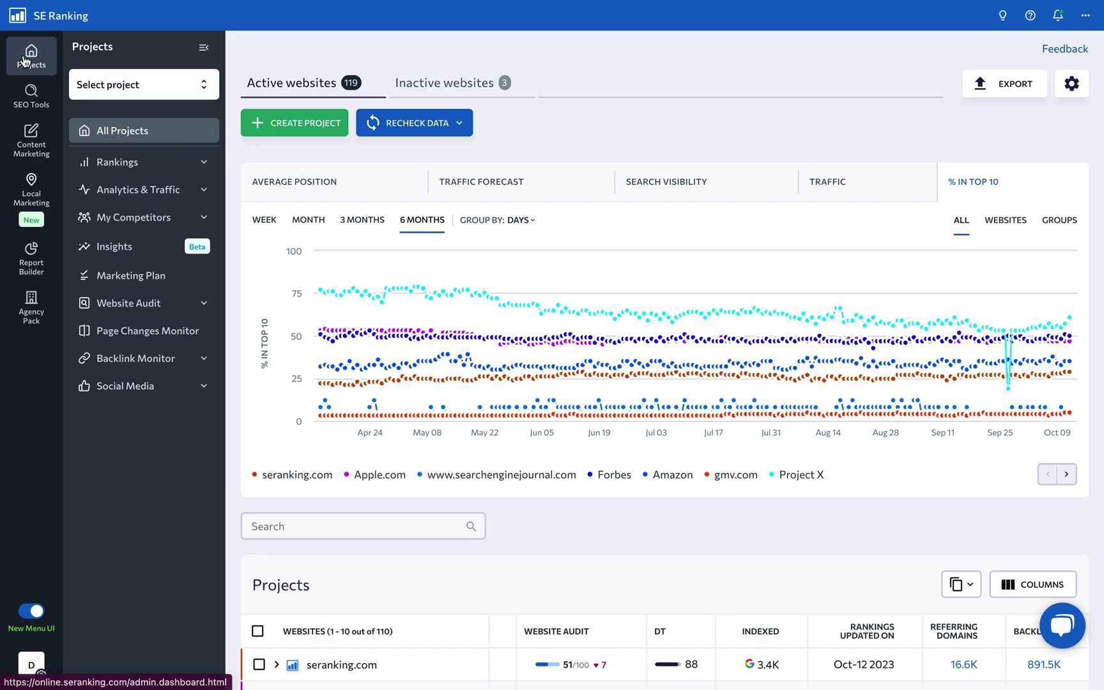
Open the Gymshark project's detailed rankings from the project list
click(132, 86)
mouse_move(130, 345)
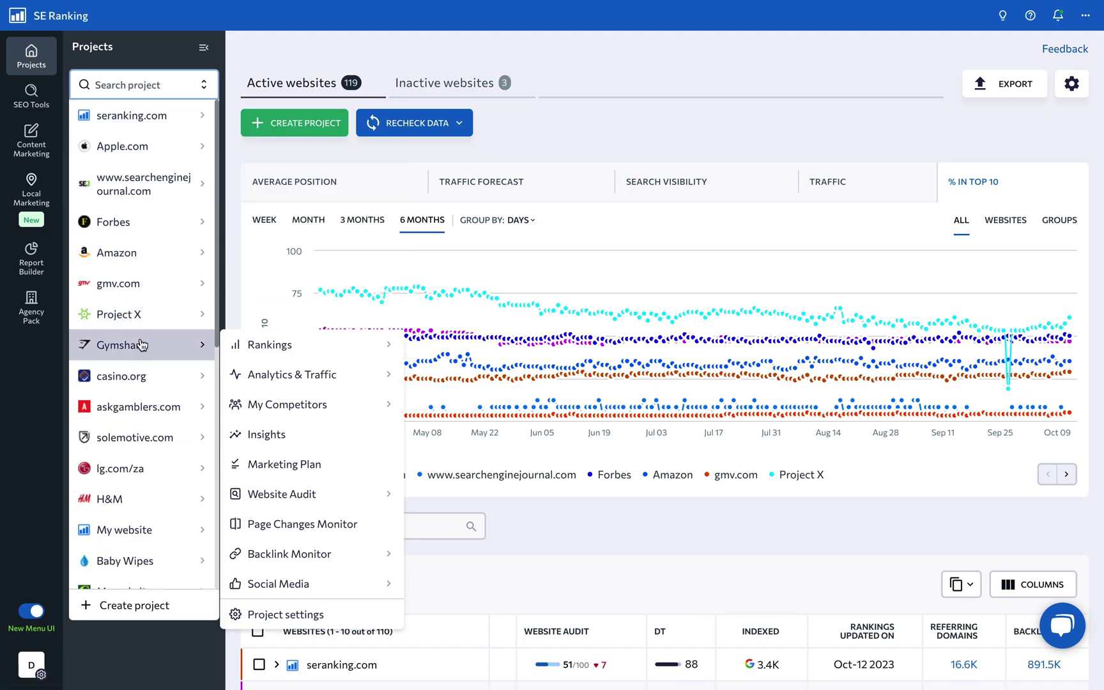
click(264, 354)
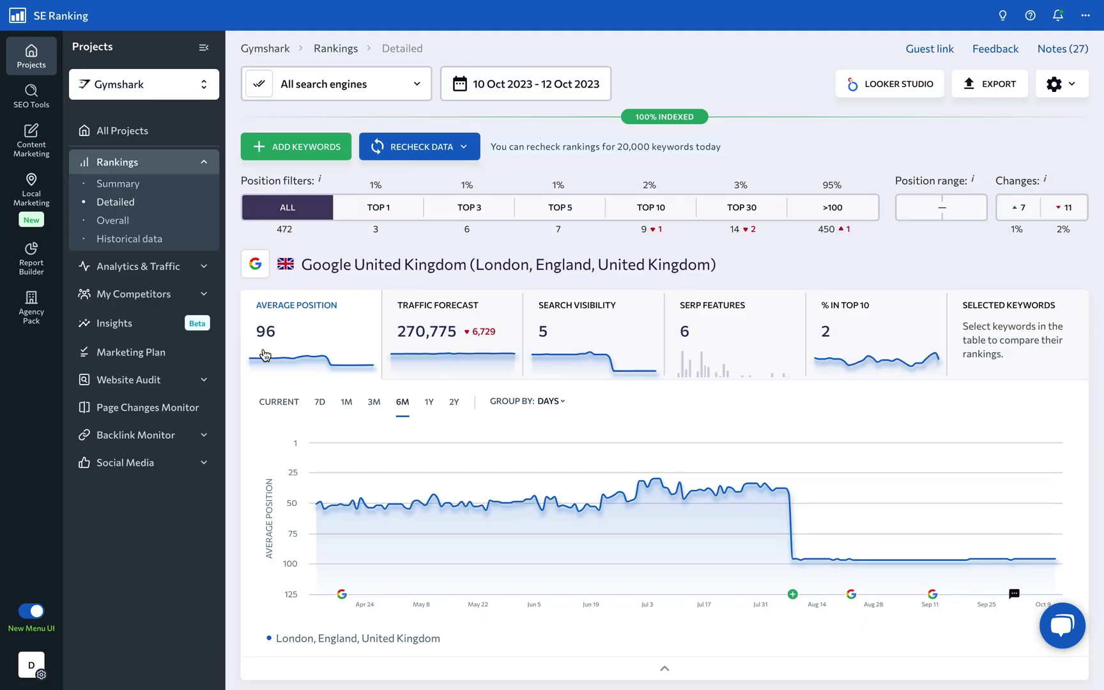
Open Project X's Analytics & Traffic overview, then Gymshark's added competitors
click(164, 86)
mouse_move(119, 313)
mouse_move(292, 344)
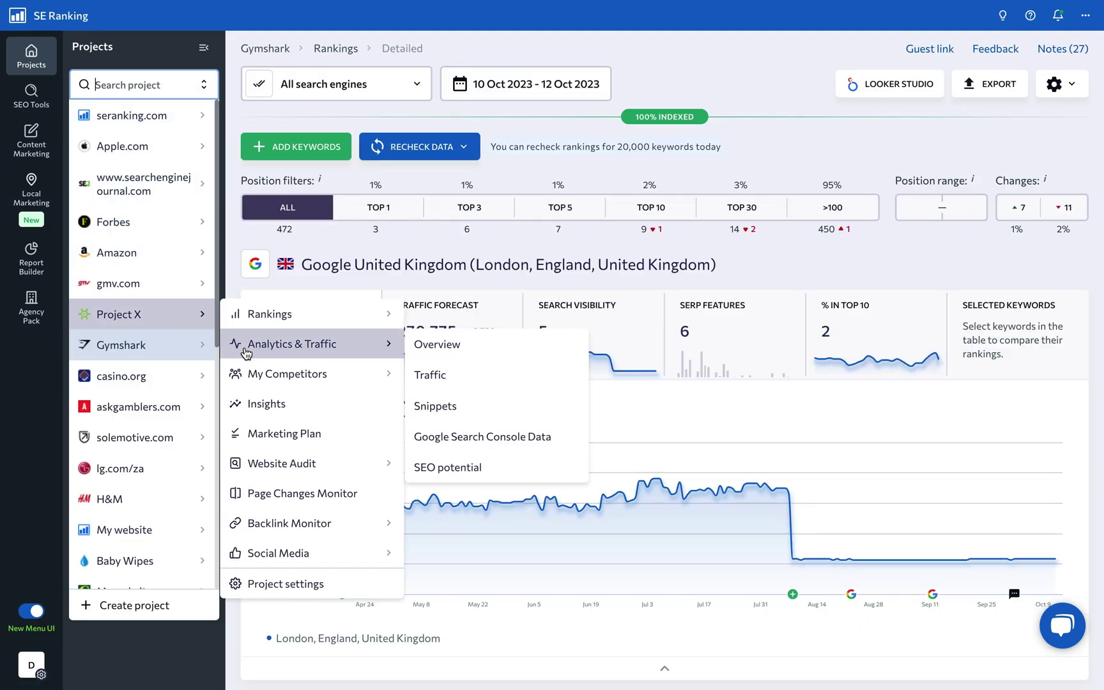
click(427, 343)
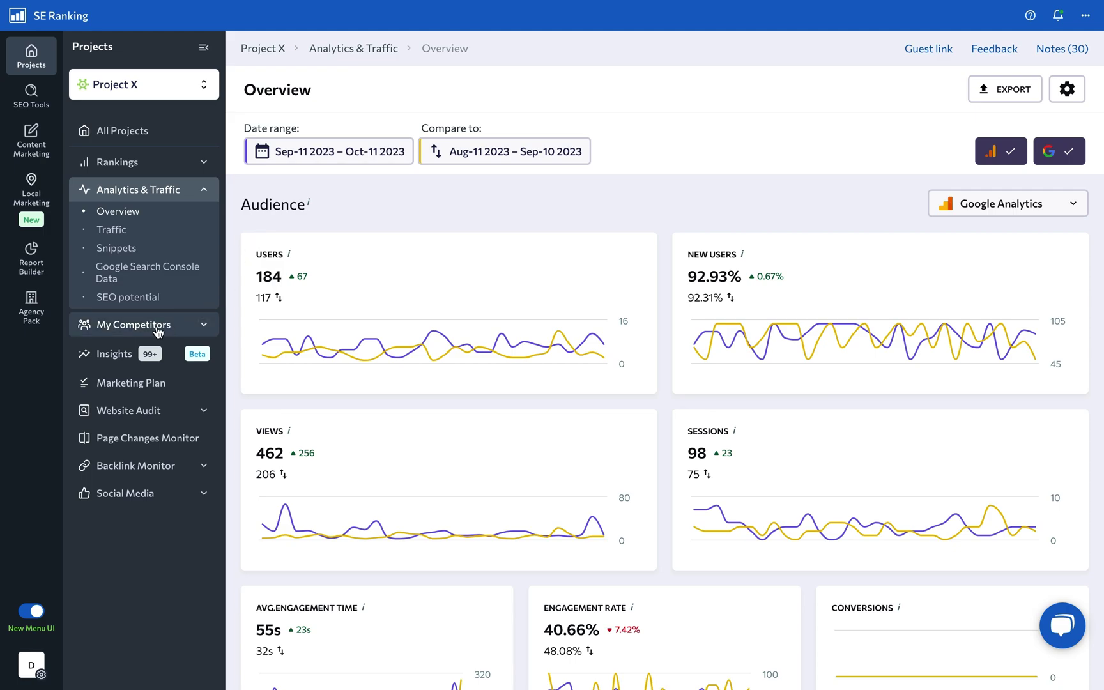
click(194, 326)
scroll(237, 311, down, 2)
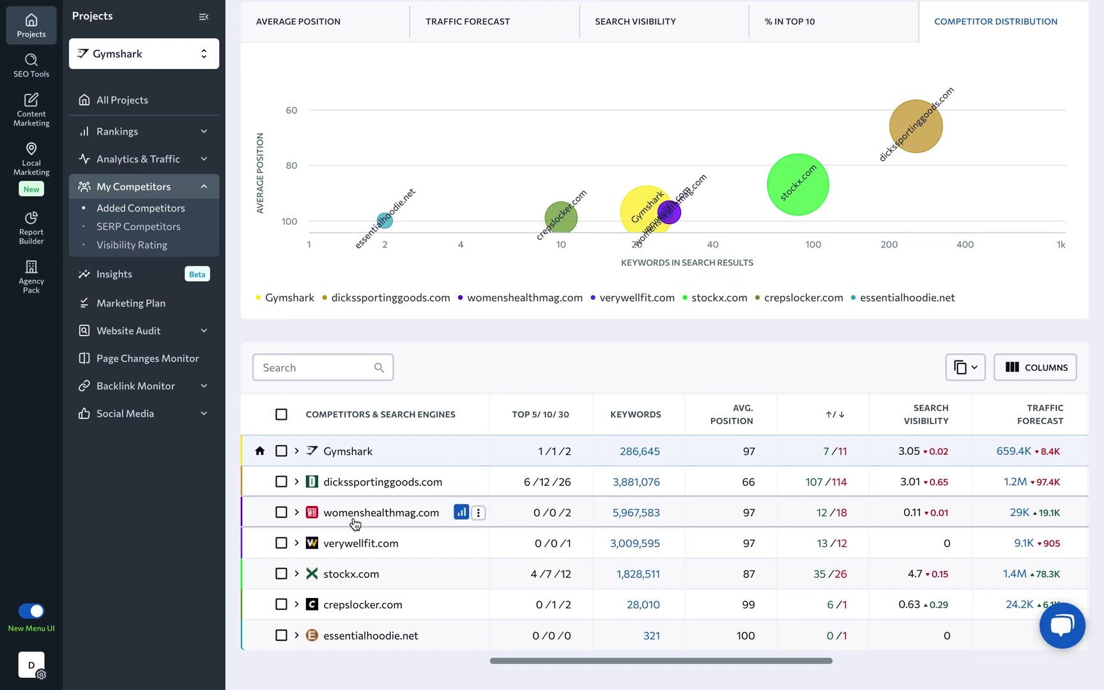
View SERP competitors, the visibility rating, and the Apple.com project insights
click(163, 226)
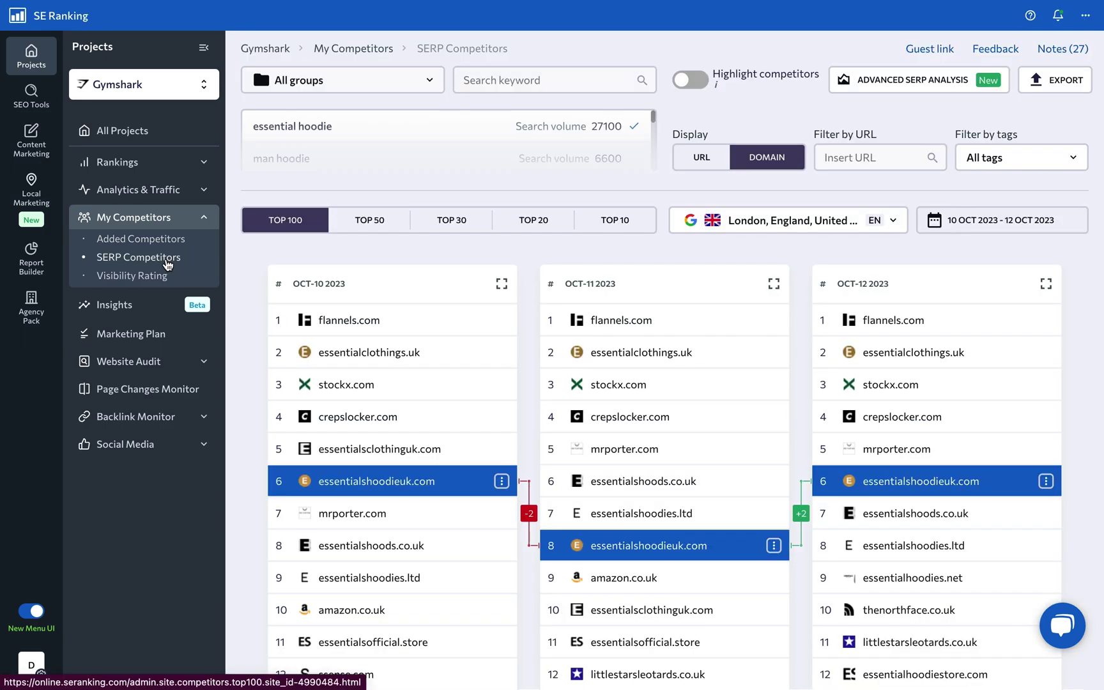
click(155, 276)
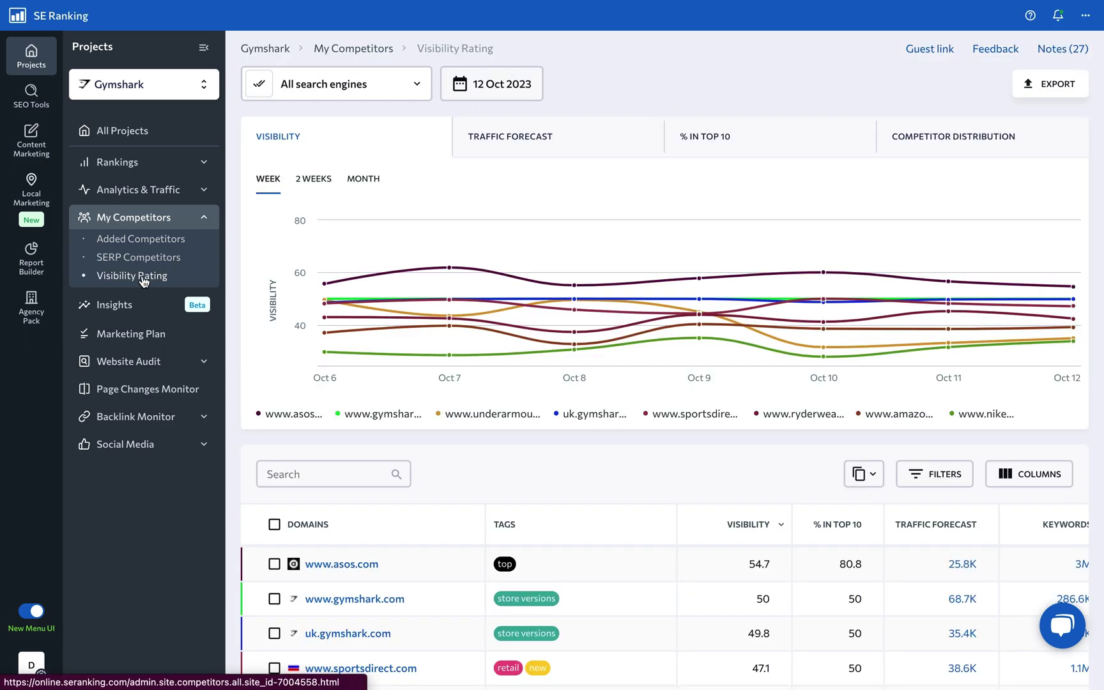
scroll(143, 282, down, 3)
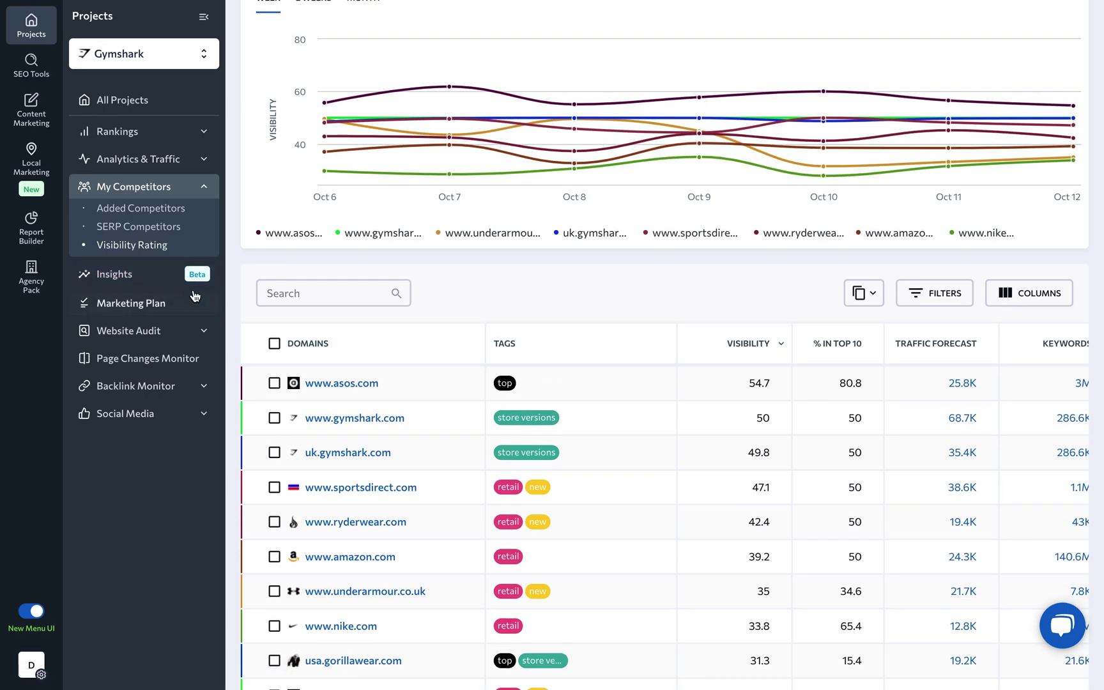
click(132, 281)
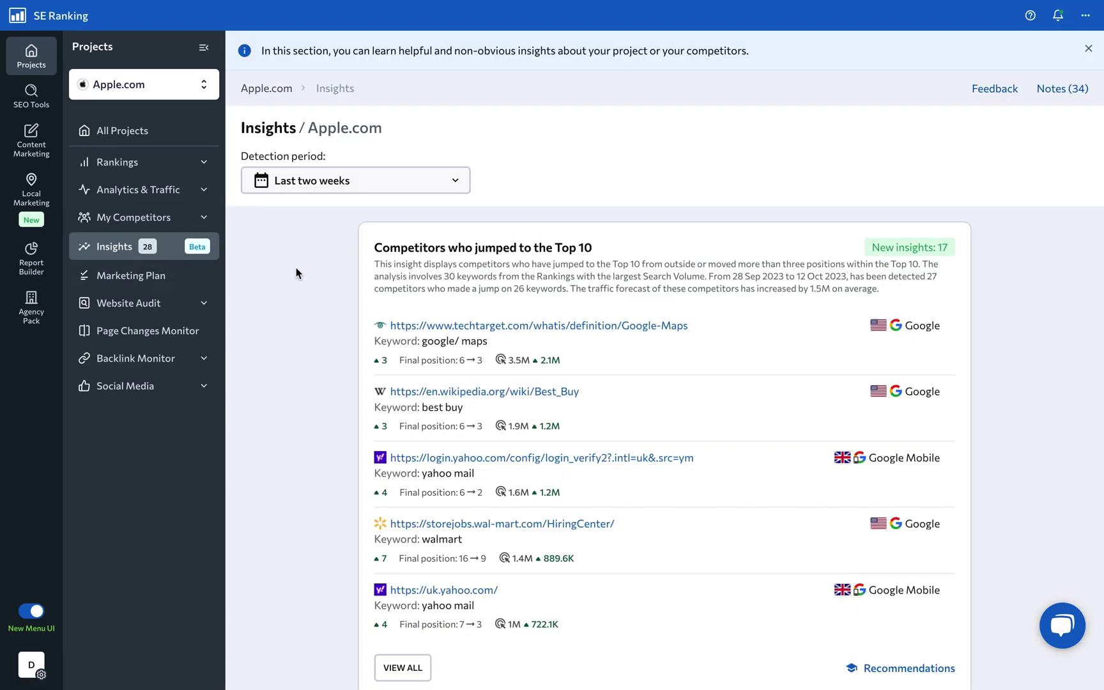
scroll(296, 274, down, 2)
scroll(296, 274, down, 3)
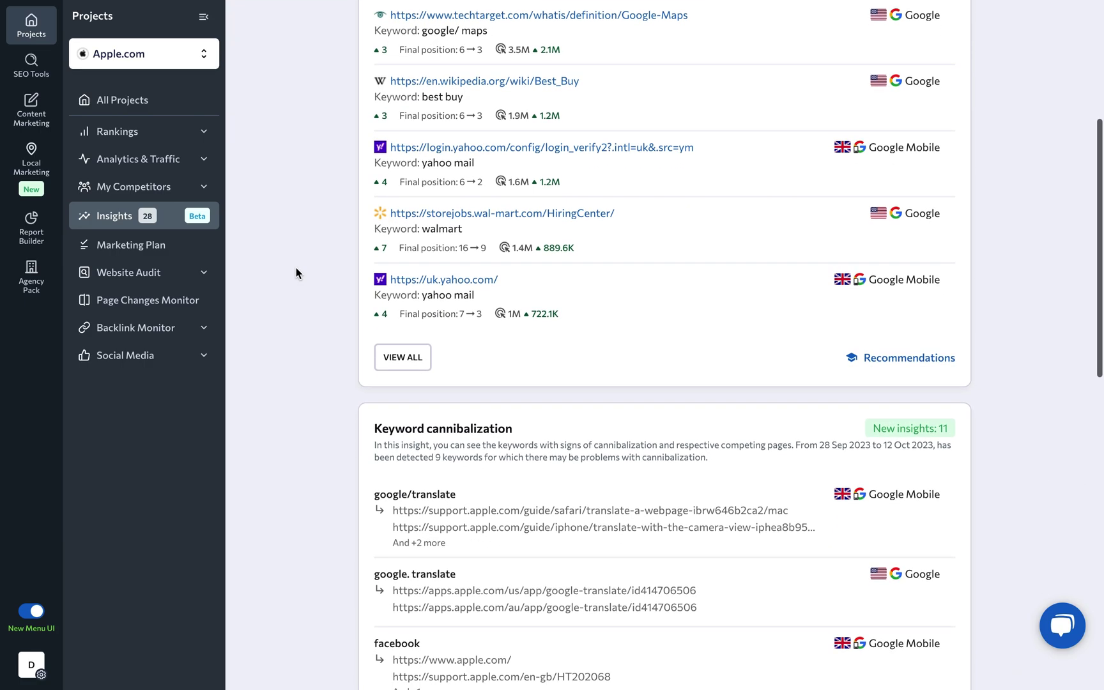
scroll(296, 274, down, 4)
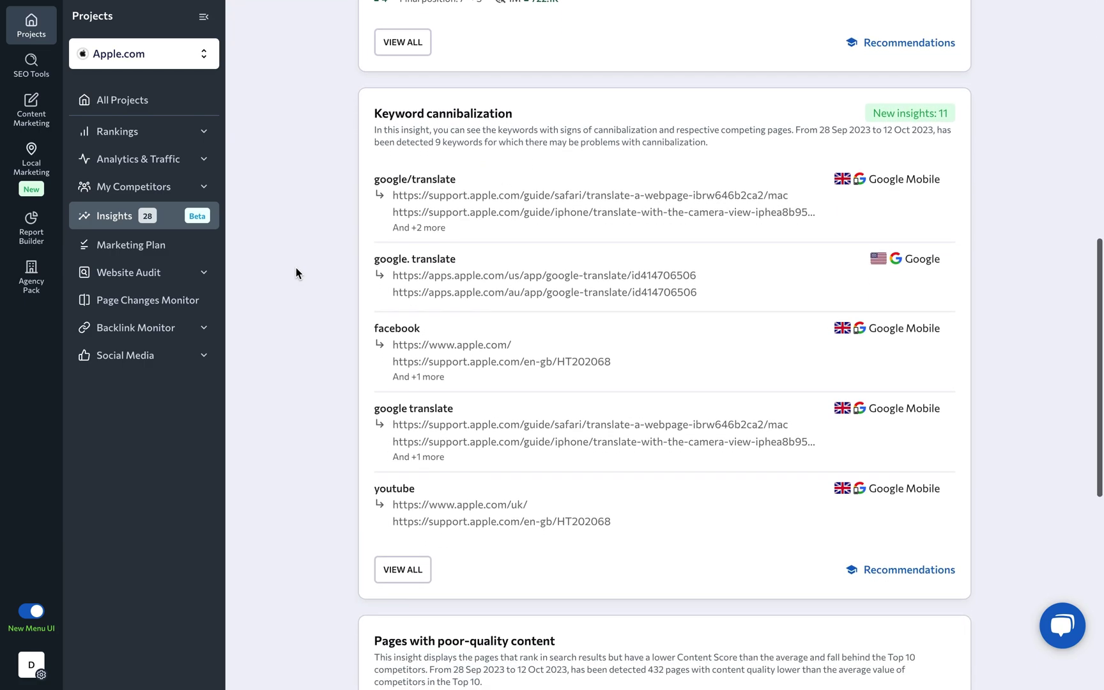
scroll(296, 274, down, 2)
scroll(296, 273, down, 2)
scroll(296, 273, down, 1)
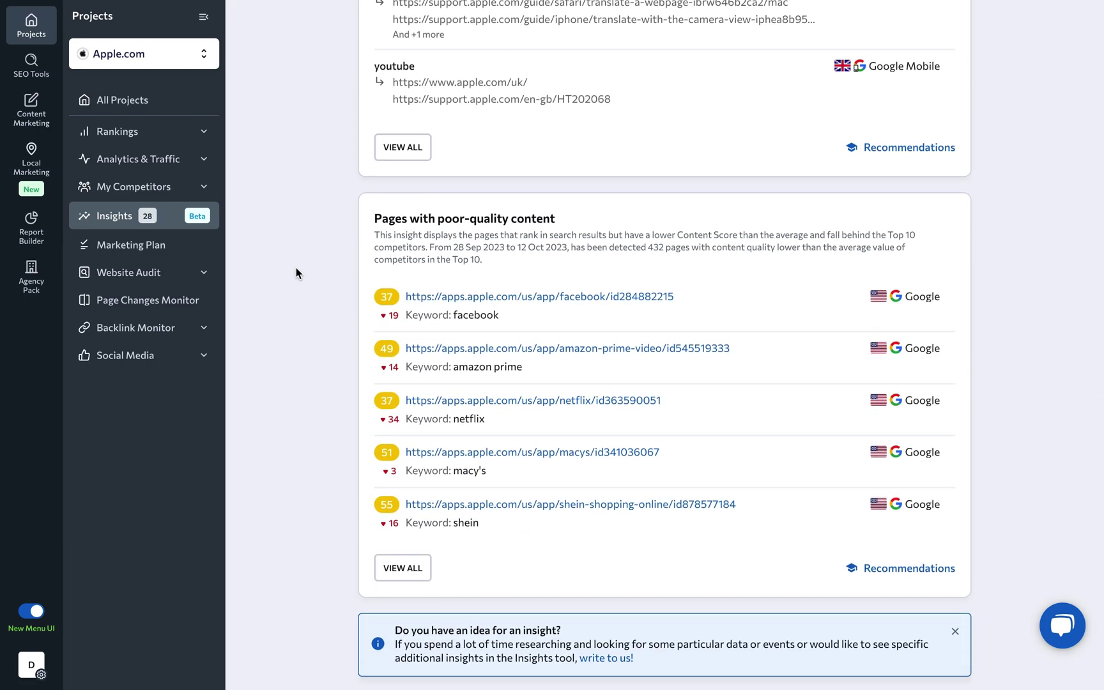
Mark the Learn about SEO, Google Search Console and Bing Webmaster Tools tasks done in Gymshark's marketing plan
click(165, 247)
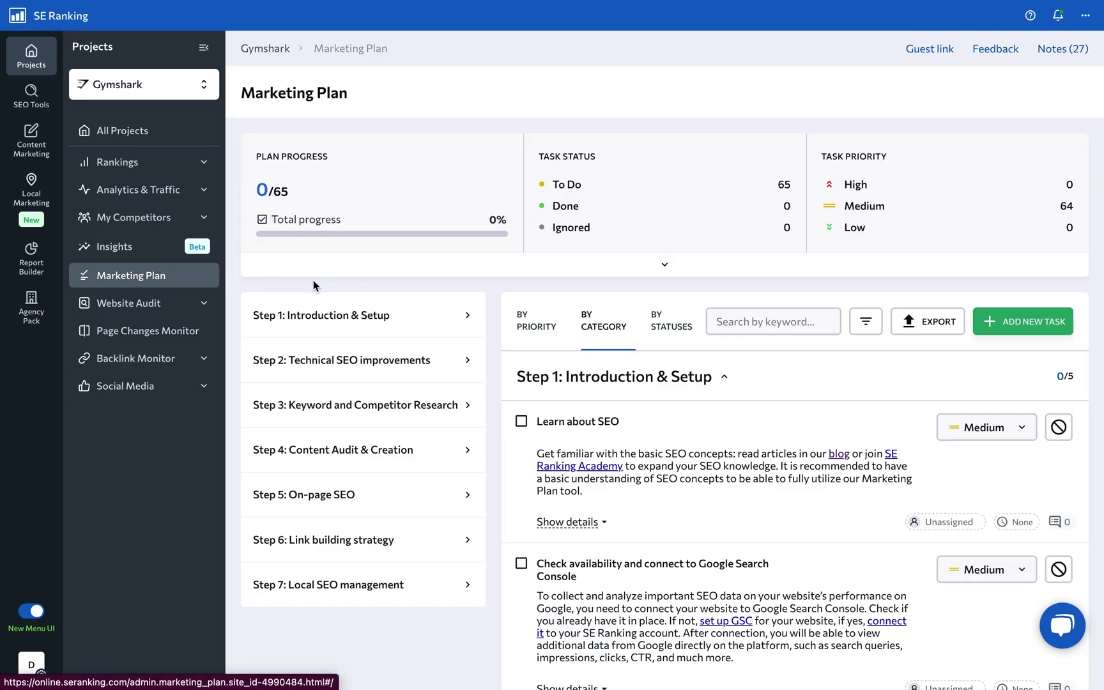
scroll(497, 293, down, 2)
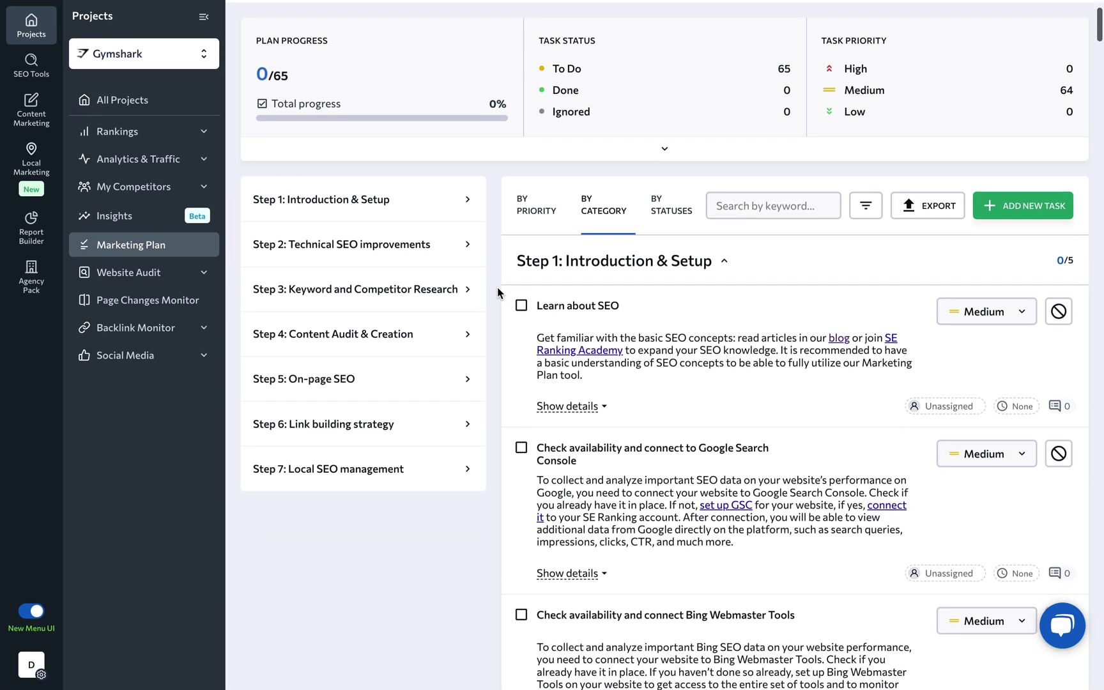
click(521, 295)
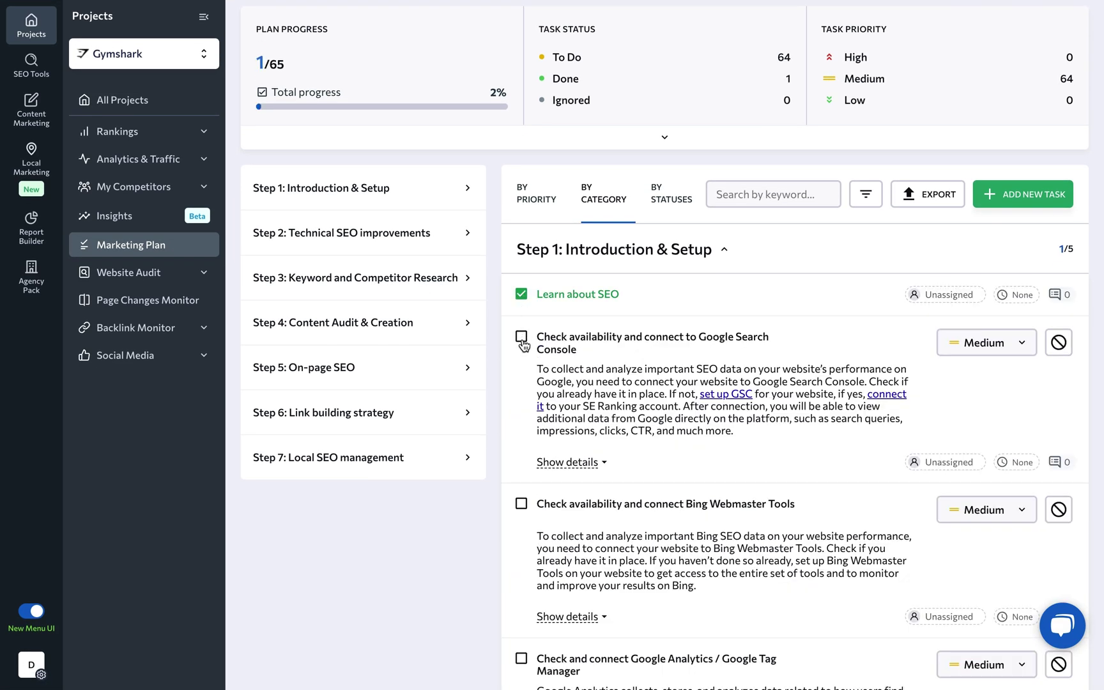
click(521, 337)
click(521, 389)
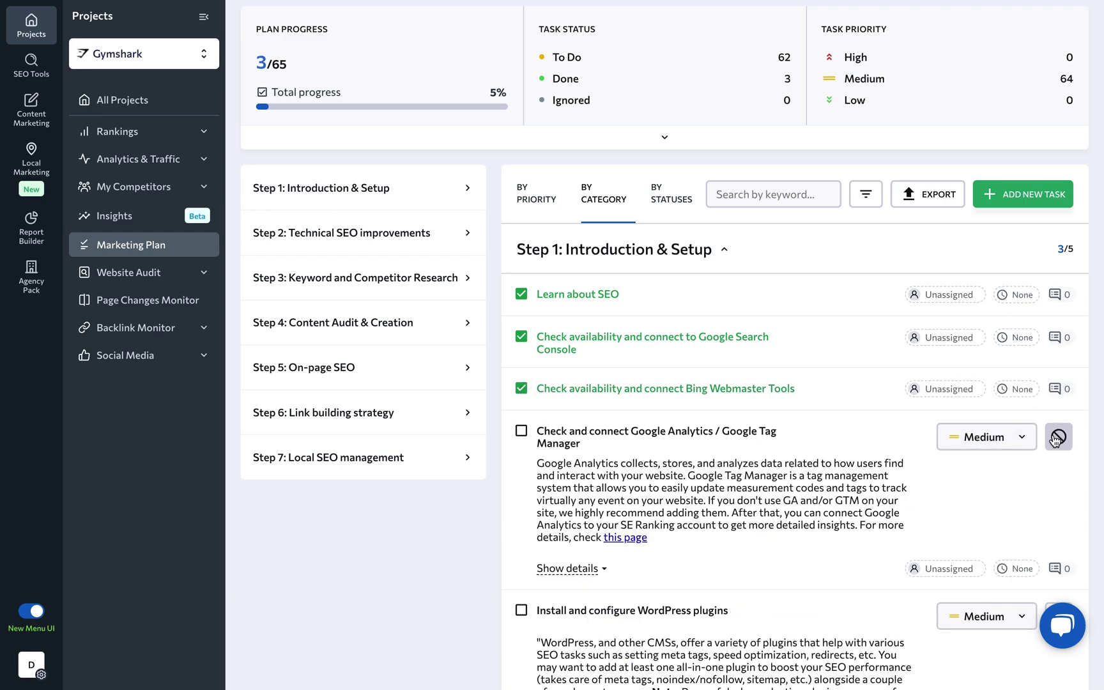
View the website audit overview, issue report, crawl comparison and the gmv.com page changes monitor
click(182, 273)
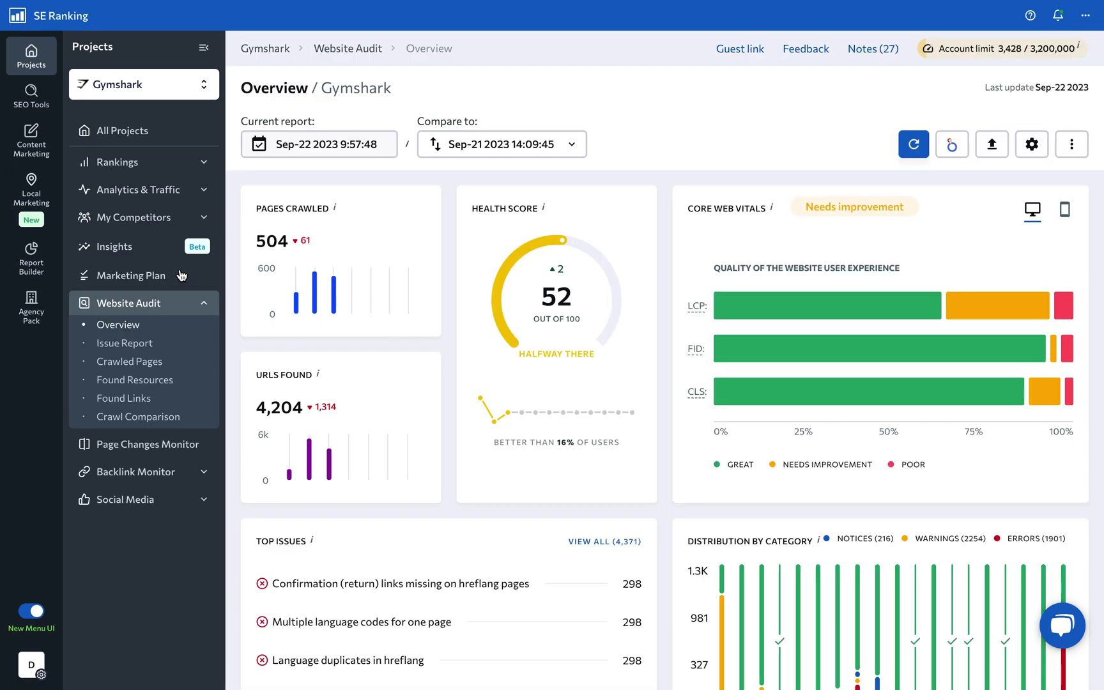
scroll(230, 269, down, 3)
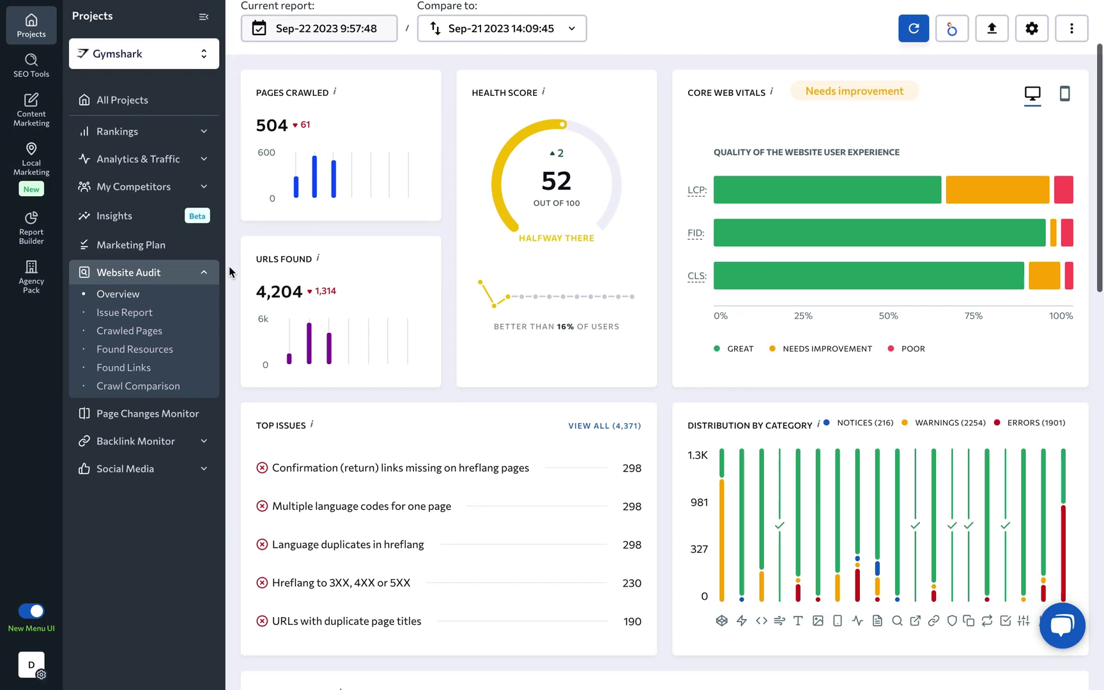
scroll(228, 266, down, 1)
scroll(229, 266, down, 4)
scroll(228, 265, down, 2)
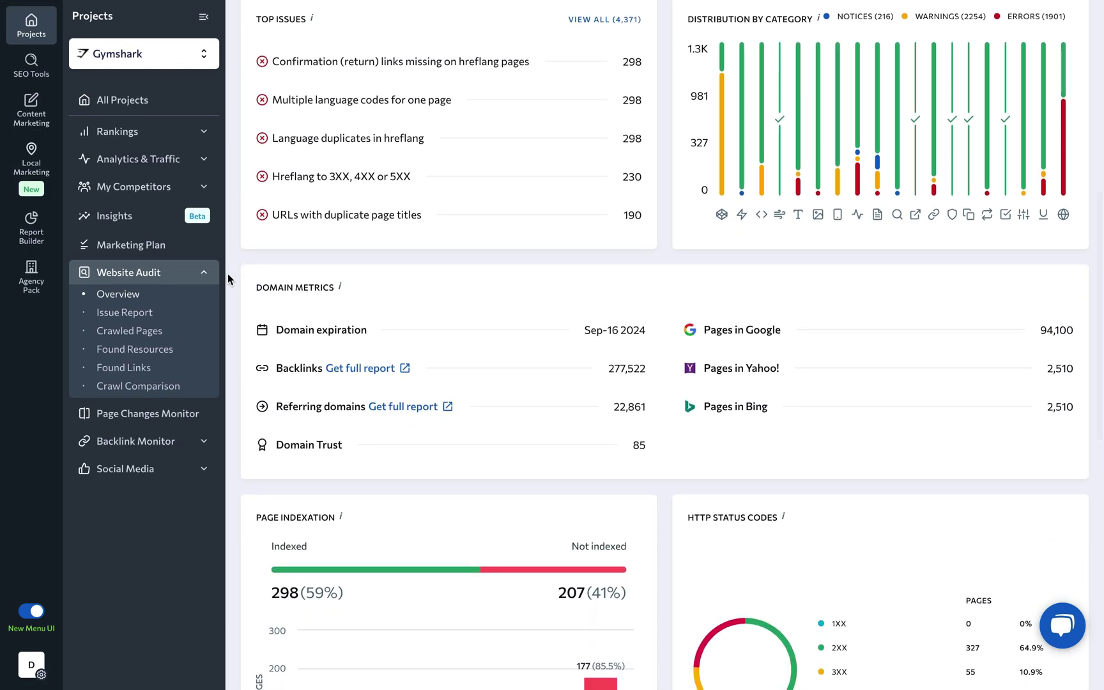
click(150, 313)
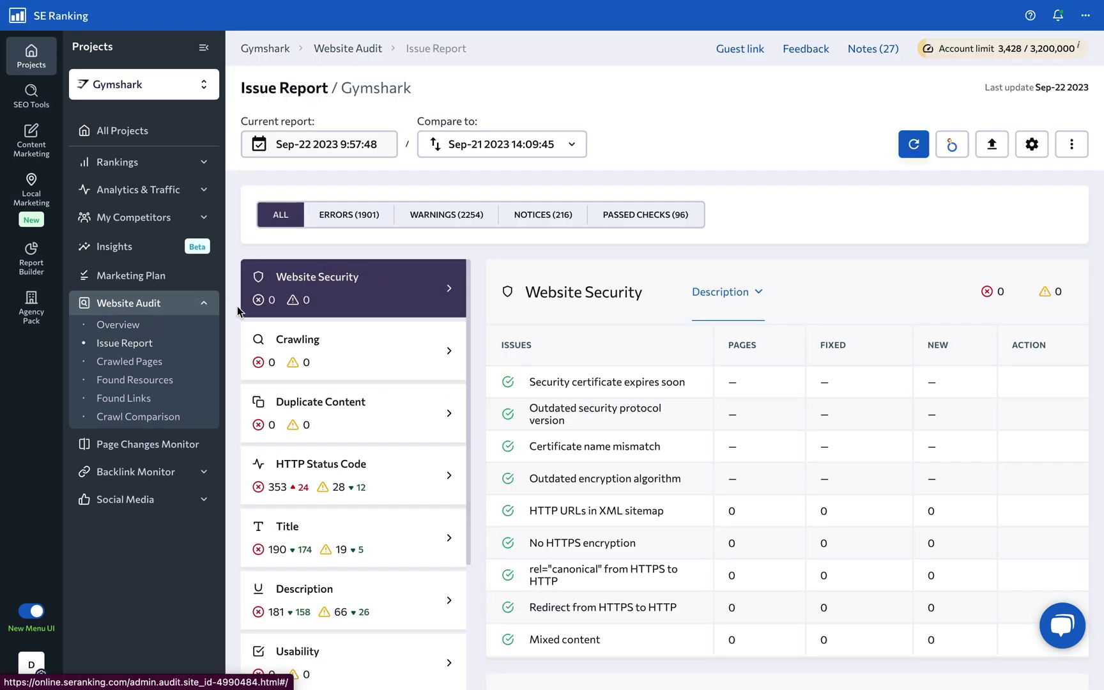
scroll(237, 311, down, 1)
scroll(237, 310, down, 5)
scroll(237, 311, down, 1)
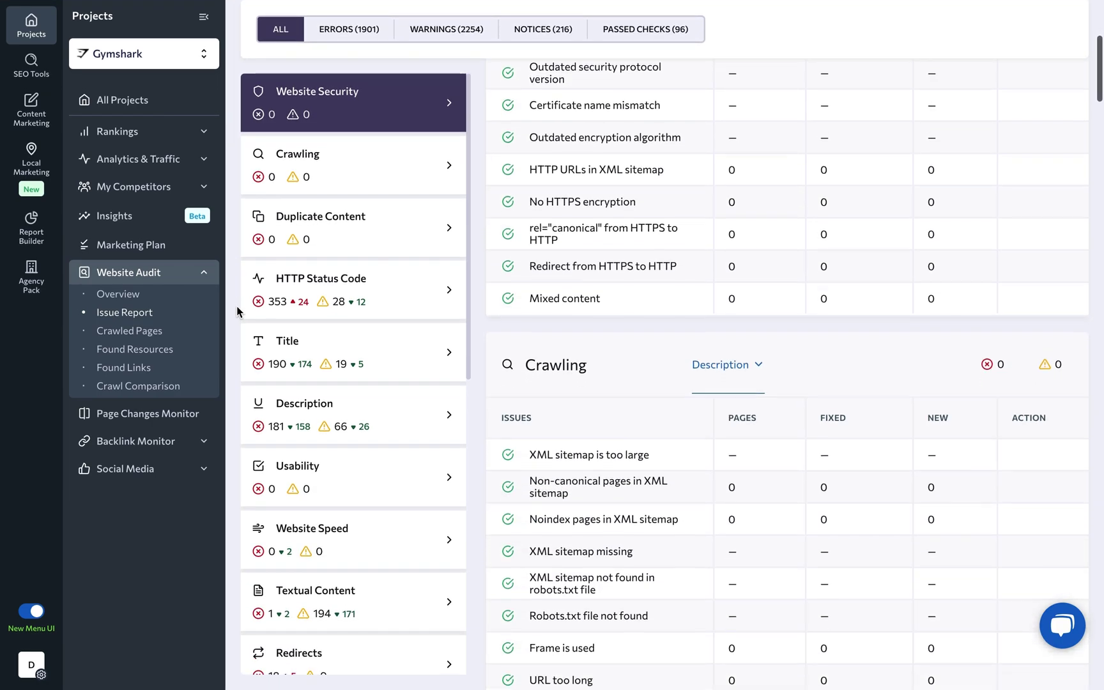
scroll(238, 311, down, 5)
scroll(237, 310, down, 1)
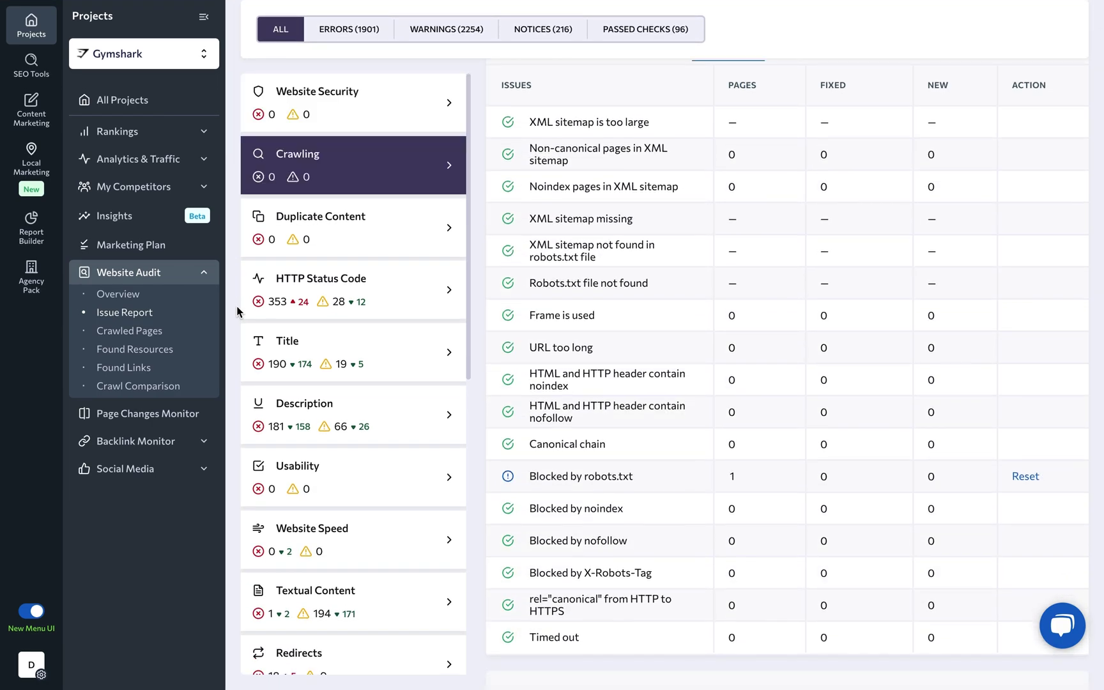
scroll(237, 310, down, 2)
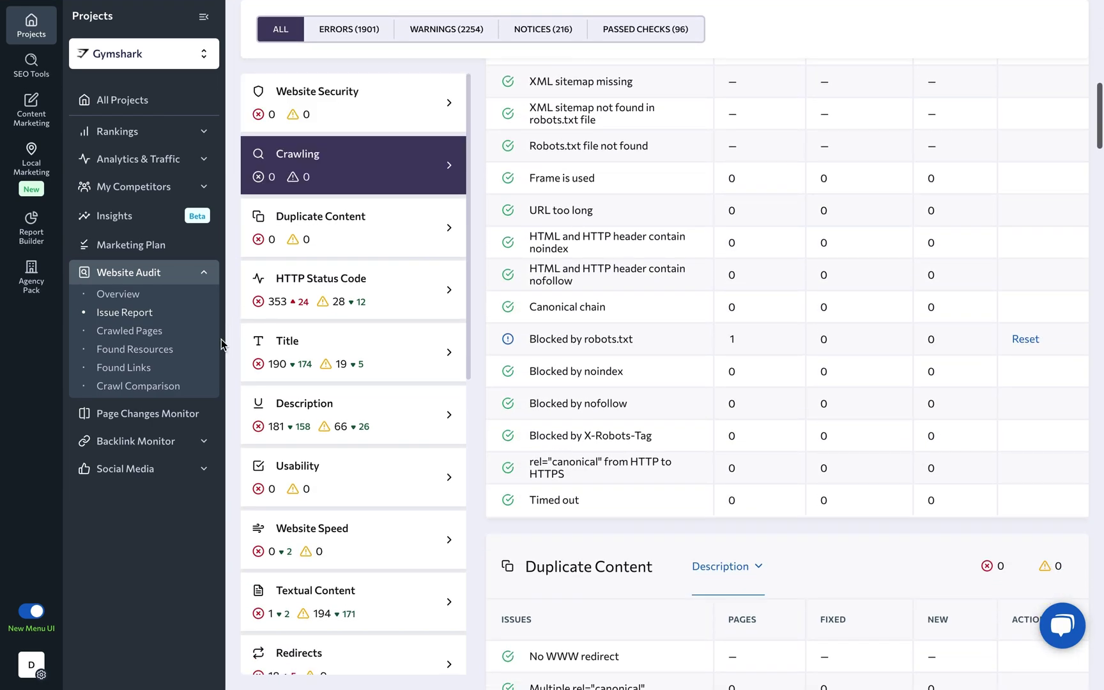
click(171, 385)
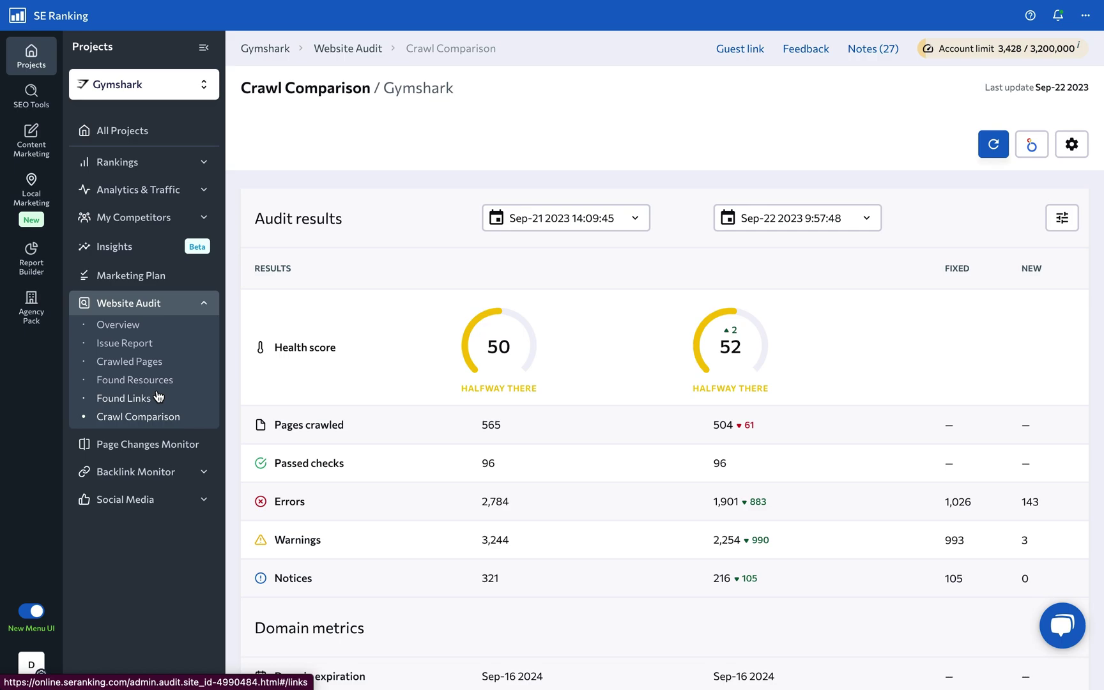
click(147, 443)
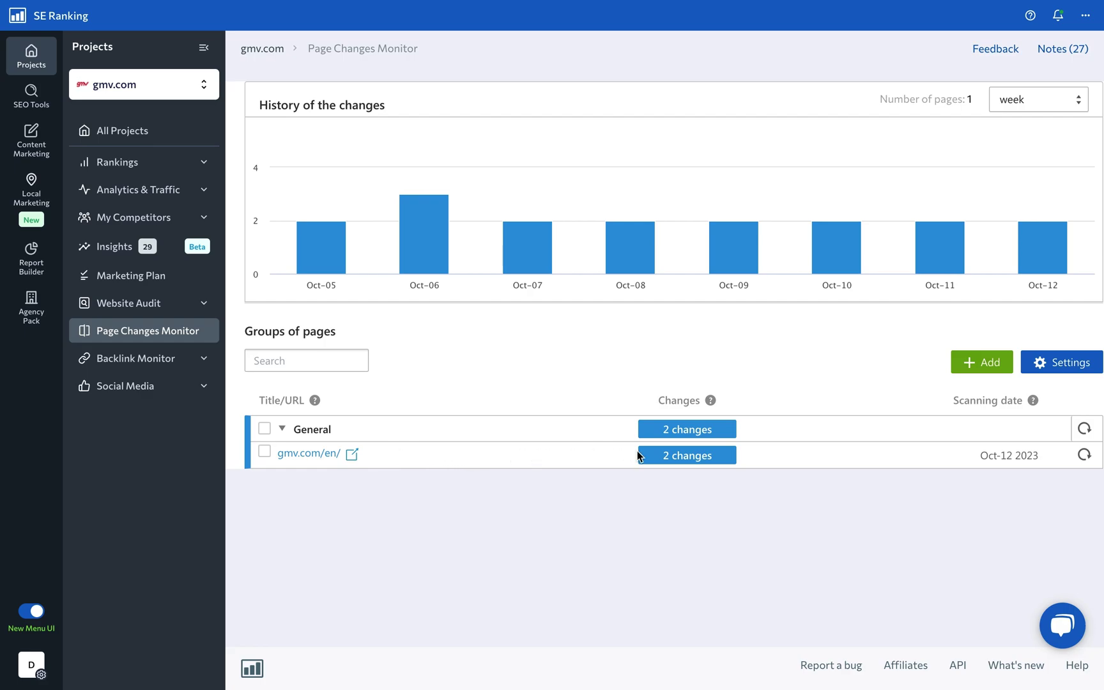
View the gmv.com/en/ change log, then Project X's backlink monitoring dashboard
click(666, 457)
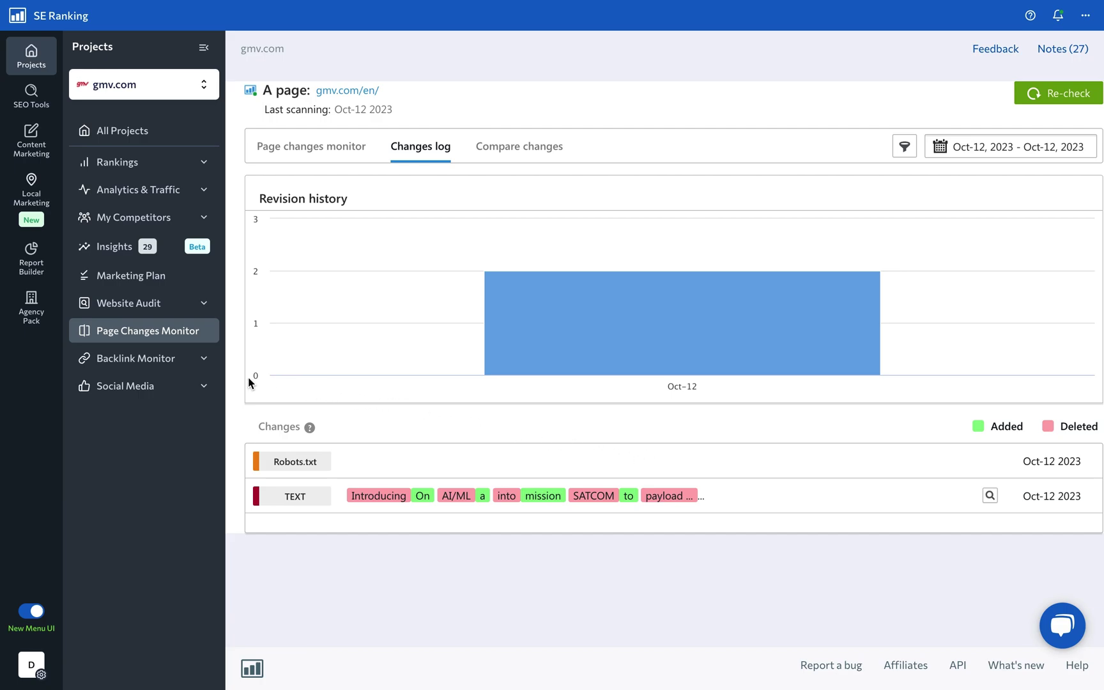
click(167, 363)
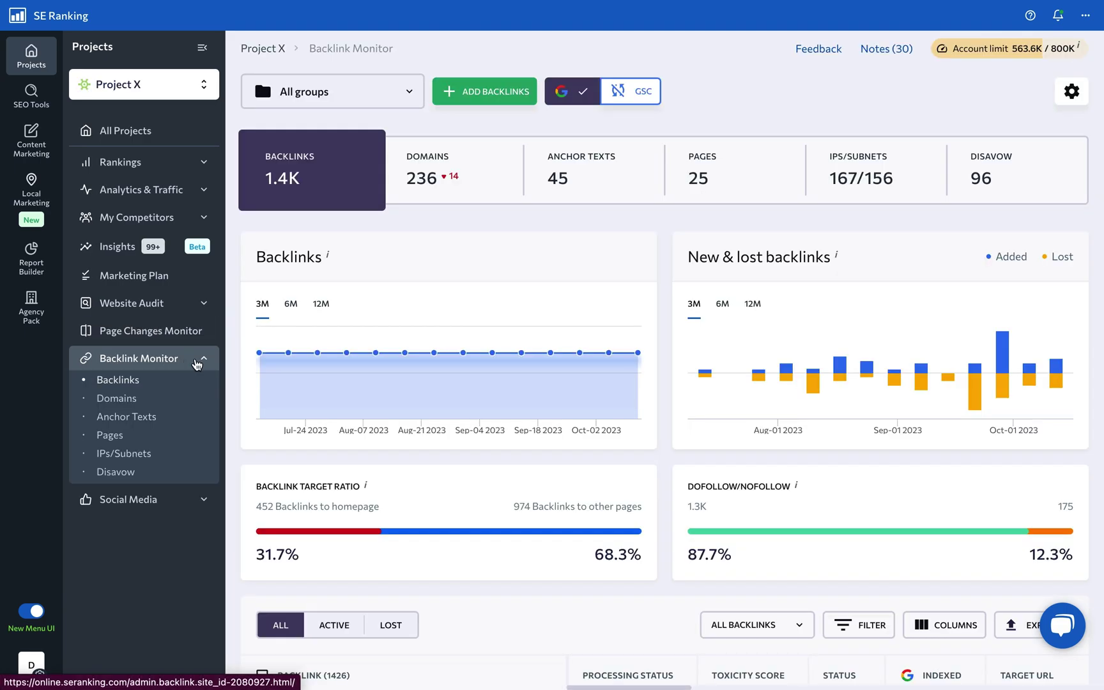
scroll(239, 359, down, 3)
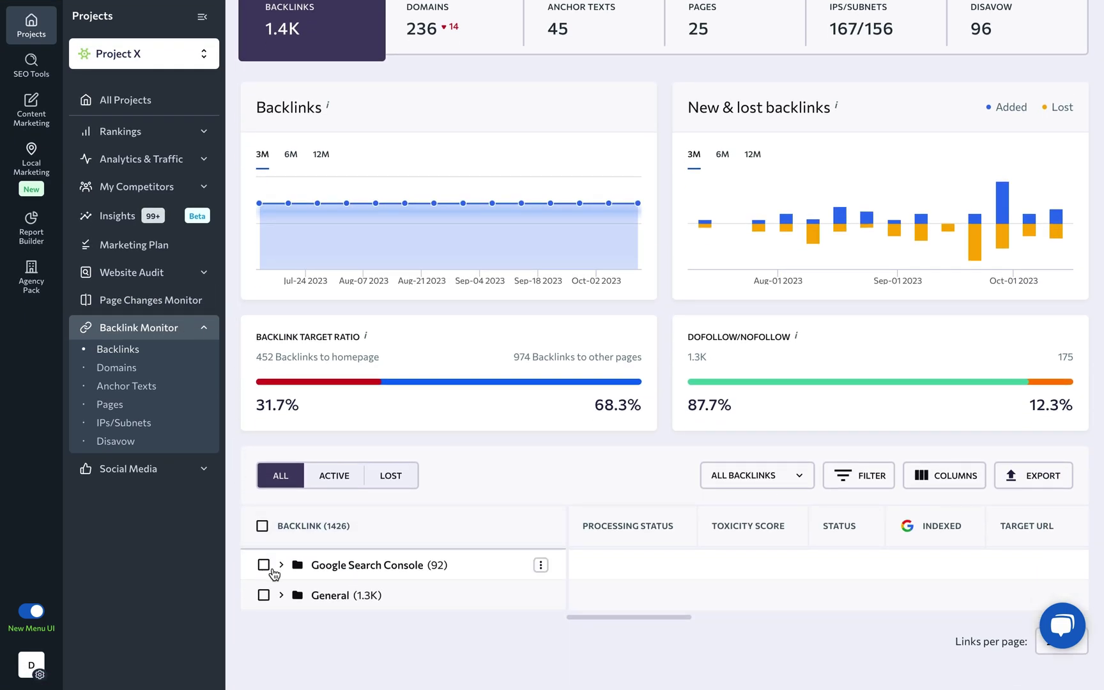
Expand the Google Search Console backlink group, then view the social media dashboard
click(283, 567)
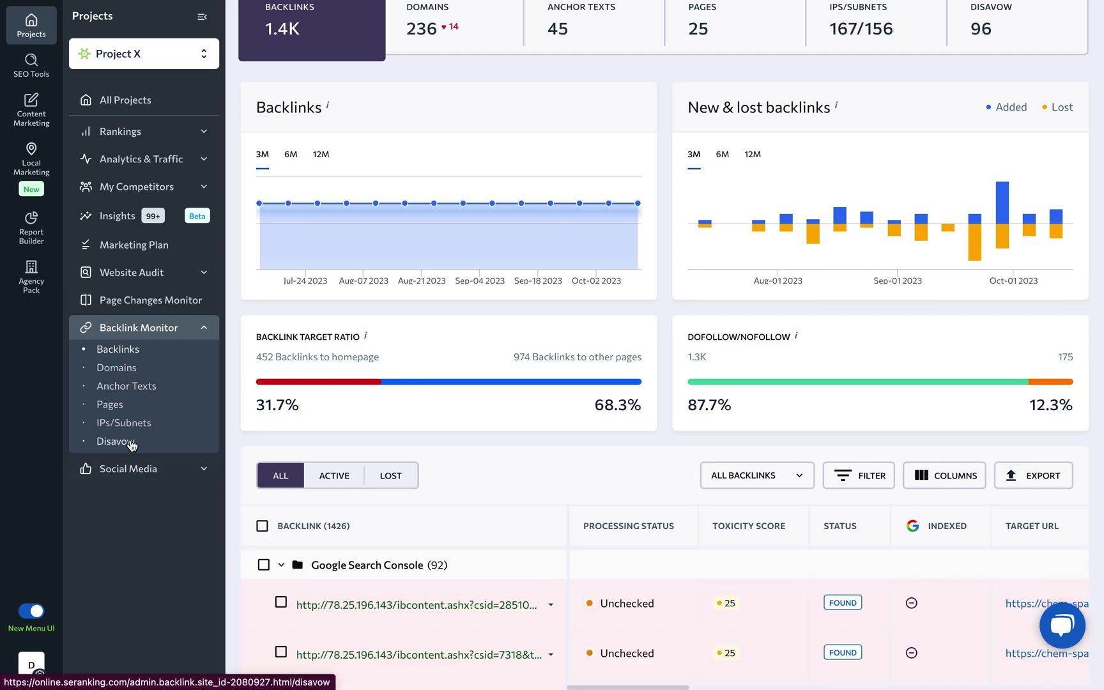
click(151, 470)
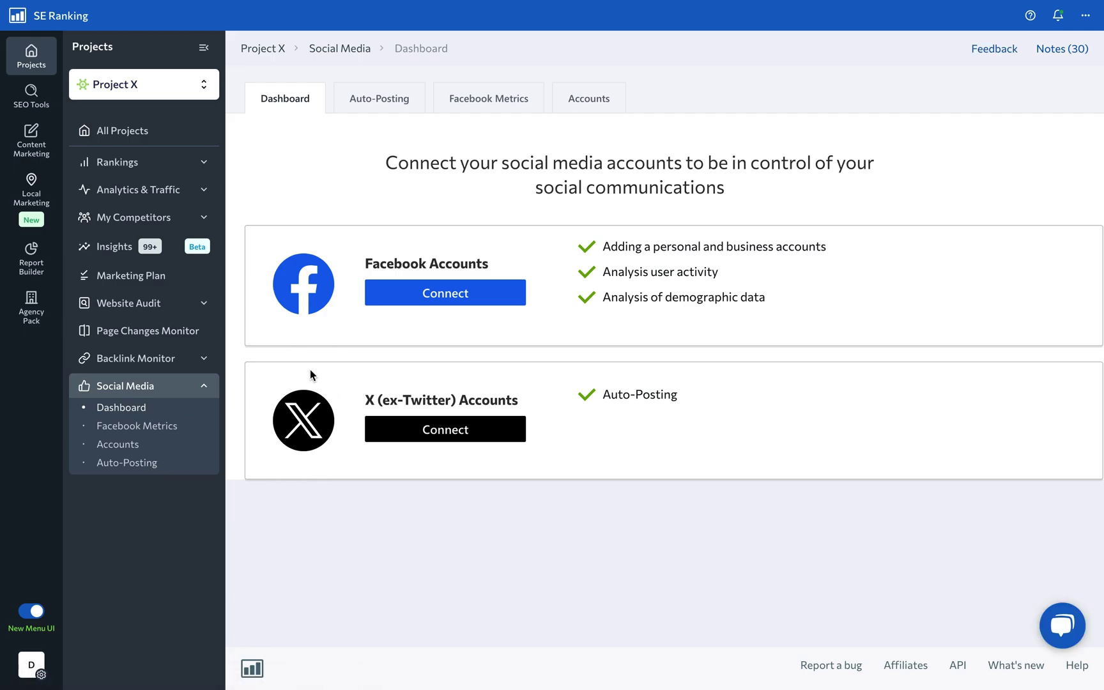
Return to the All Projects overview via the SE Ranking logo
click(48, 23)
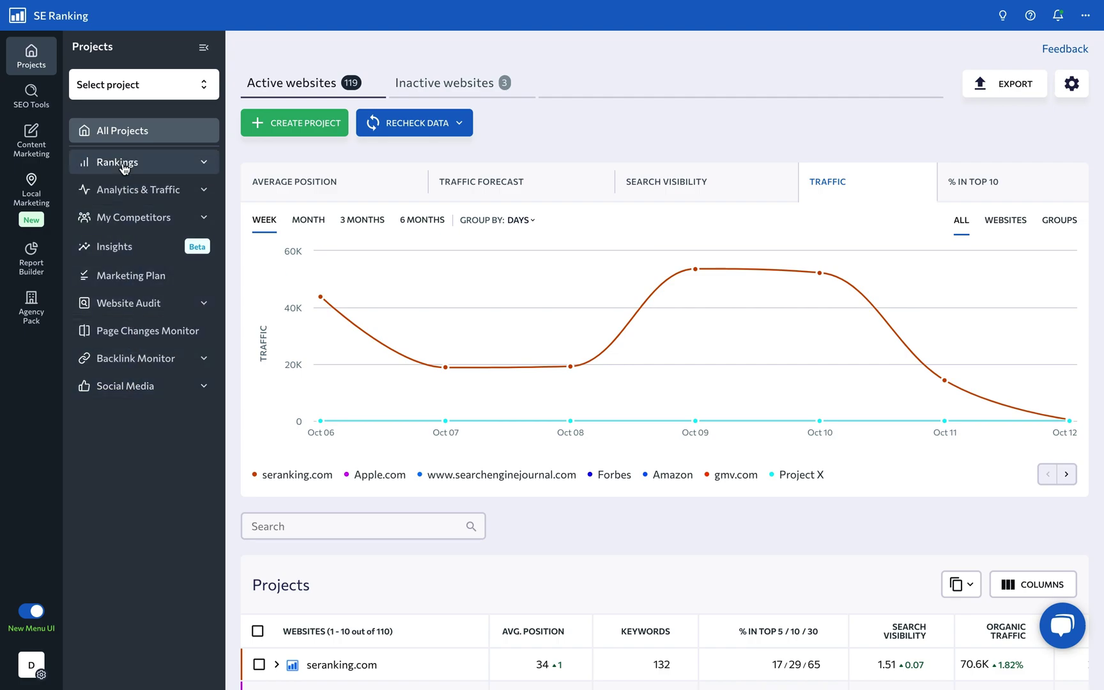
mouse_move(31, 95)
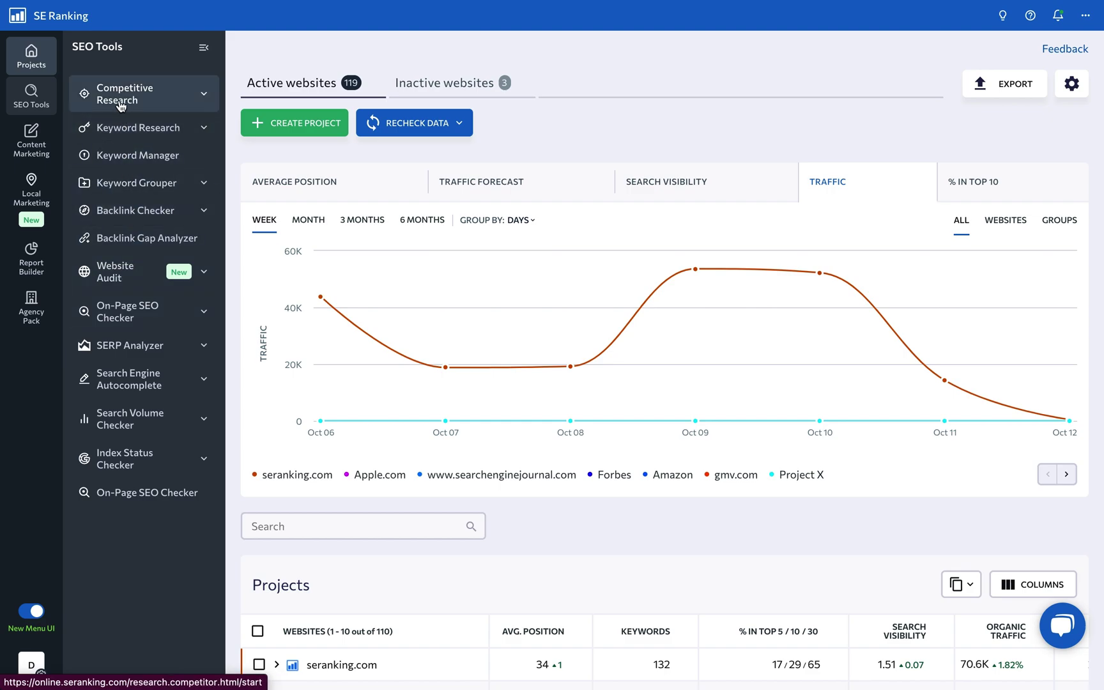
View competitive research for gymshark.com, then the keyword research overview for windbreaker
click(119, 102)
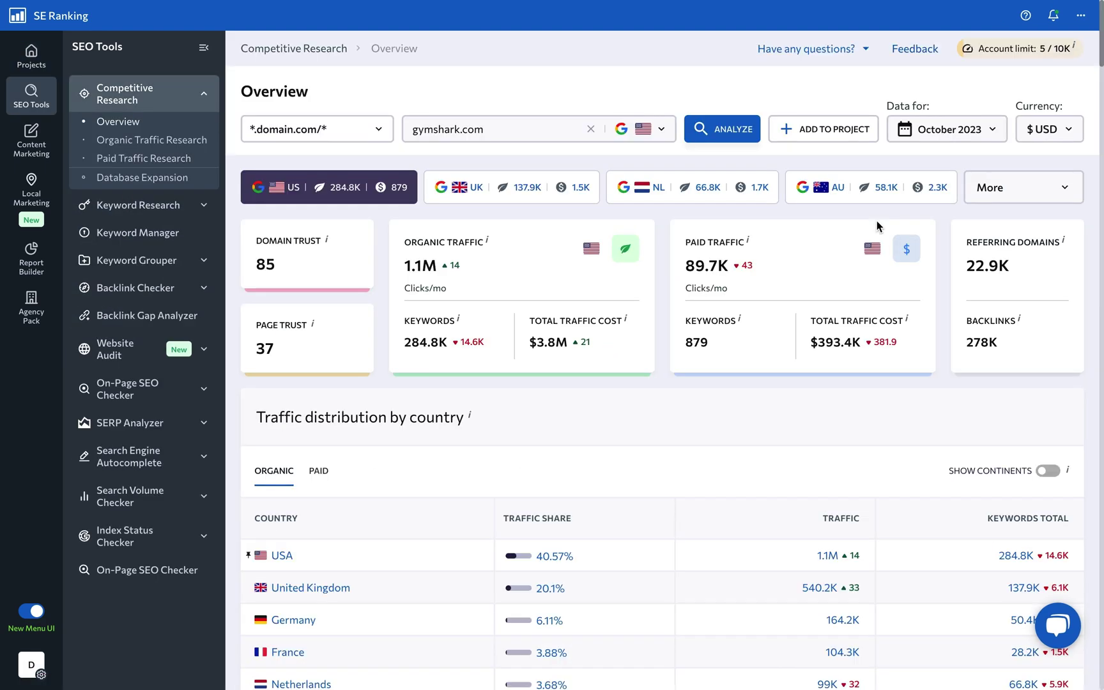
scroll(877, 221, down, 3)
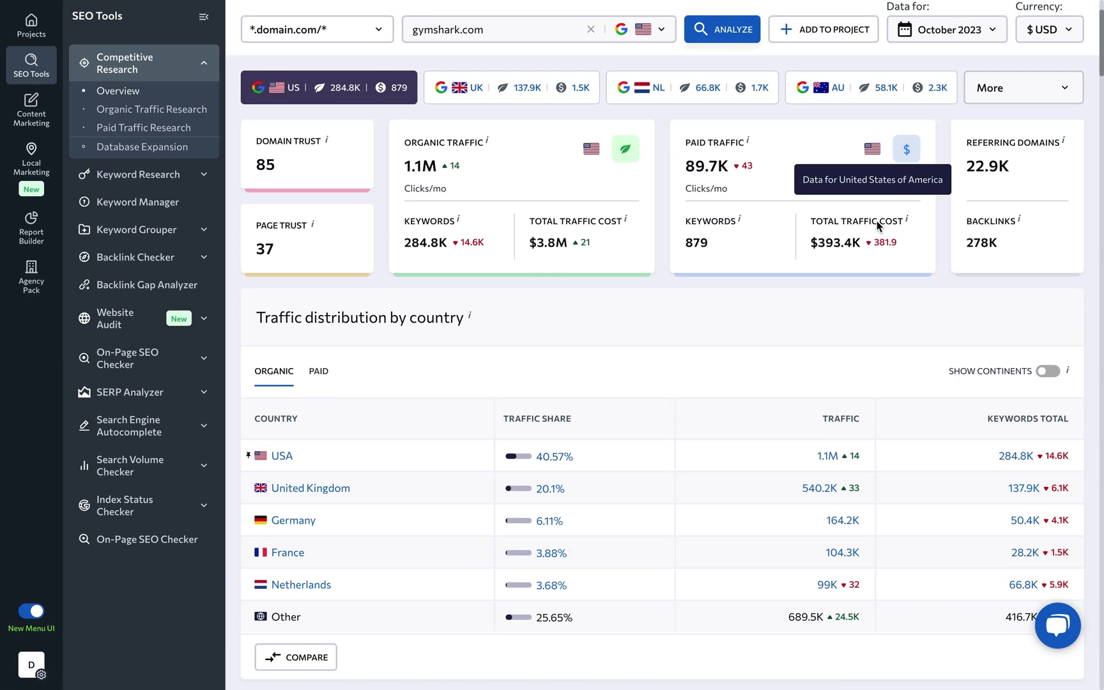
scroll(875, 221, down, 2)
scroll(876, 221, down, 2)
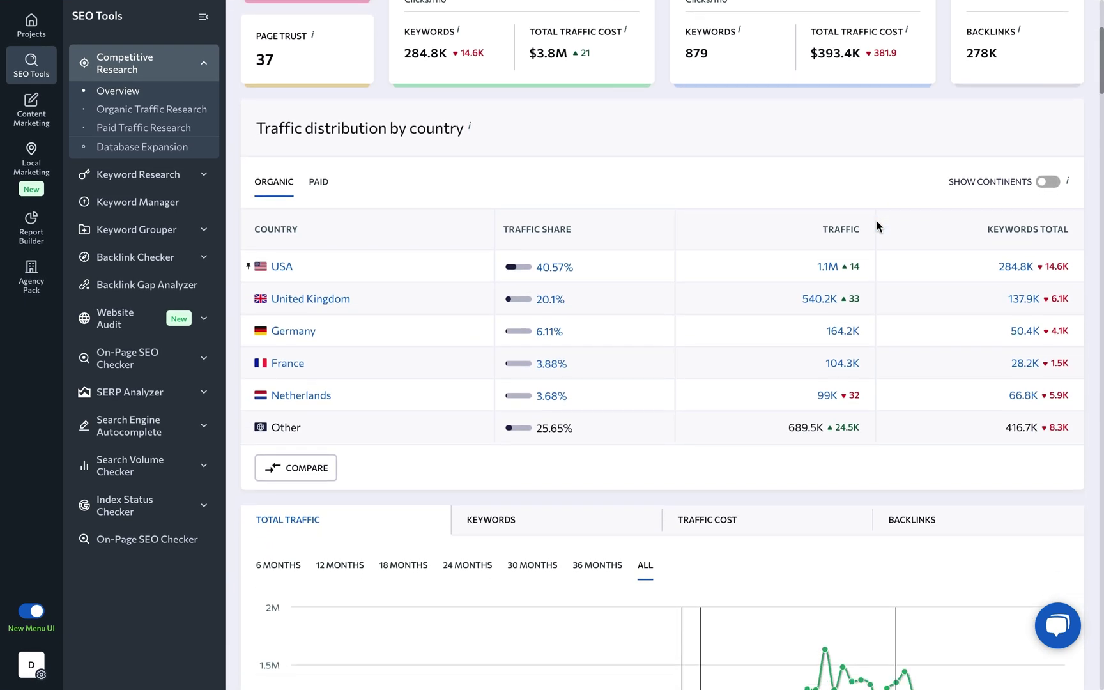
scroll(877, 221, down, 2)
scroll(876, 221, down, 2)
scroll(877, 221, down, 1)
scroll(876, 221, down, 3)
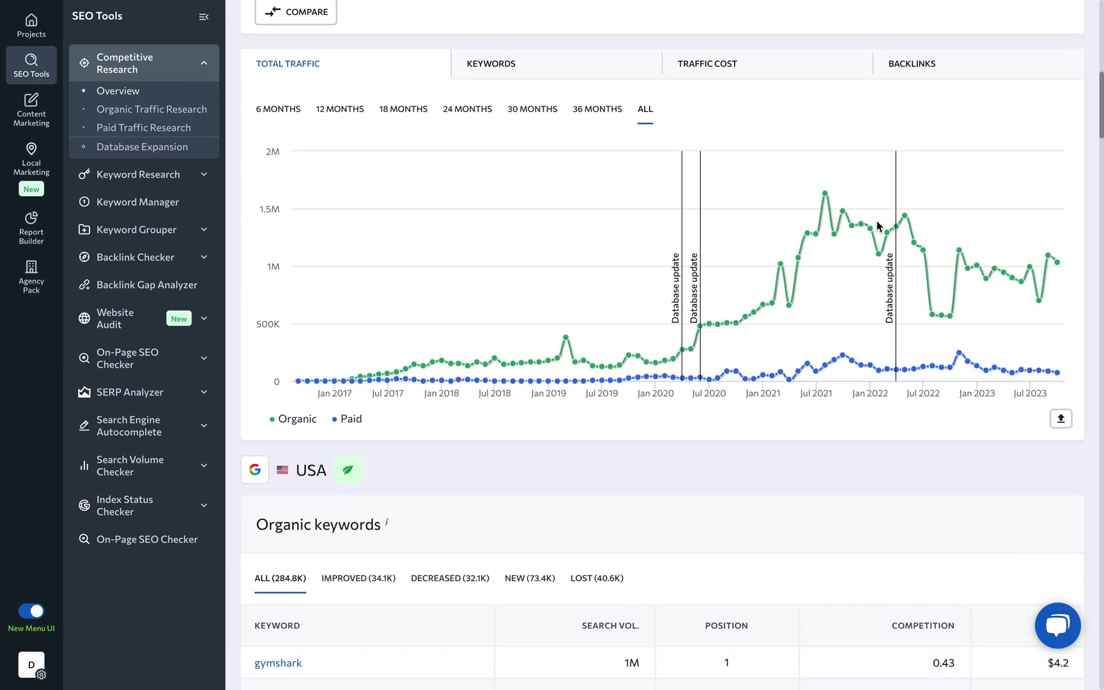
scroll(875, 221, down, 2)
scroll(879, 228, down, 2)
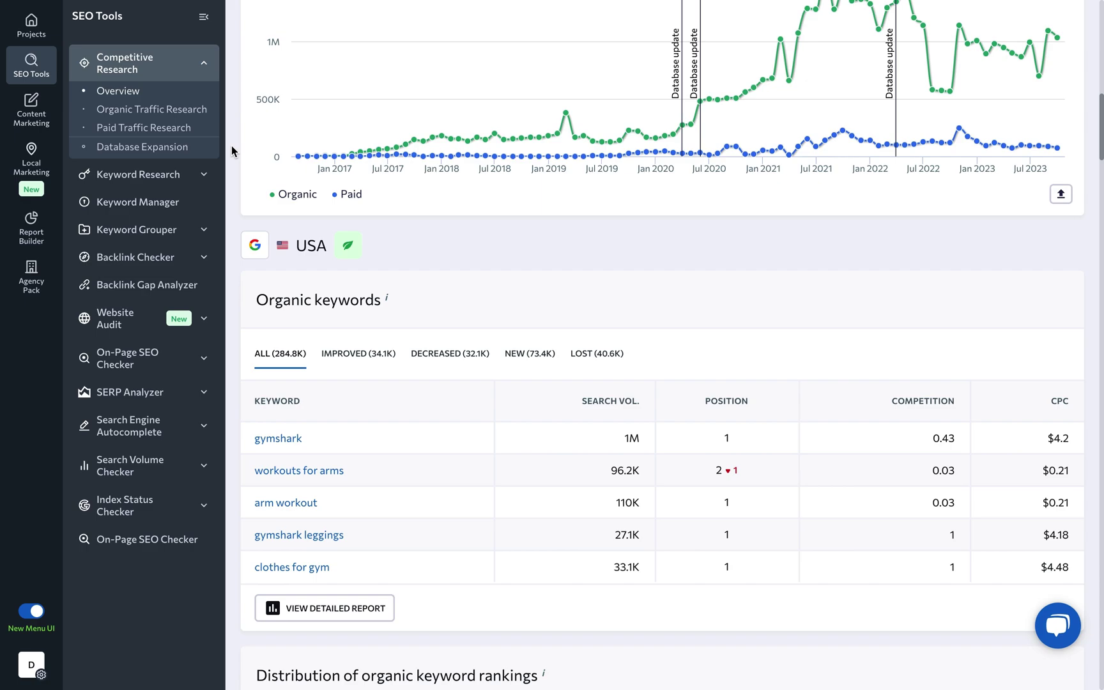
click(178, 176)
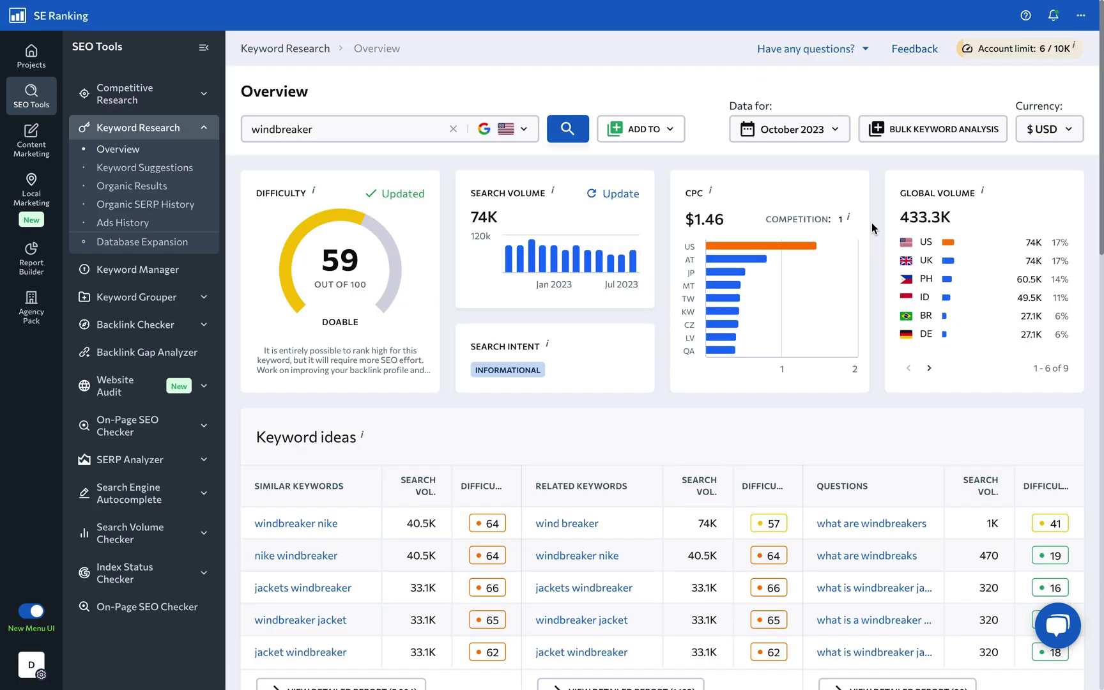
scroll(871, 222, down, 3)
scroll(872, 231, down, 1)
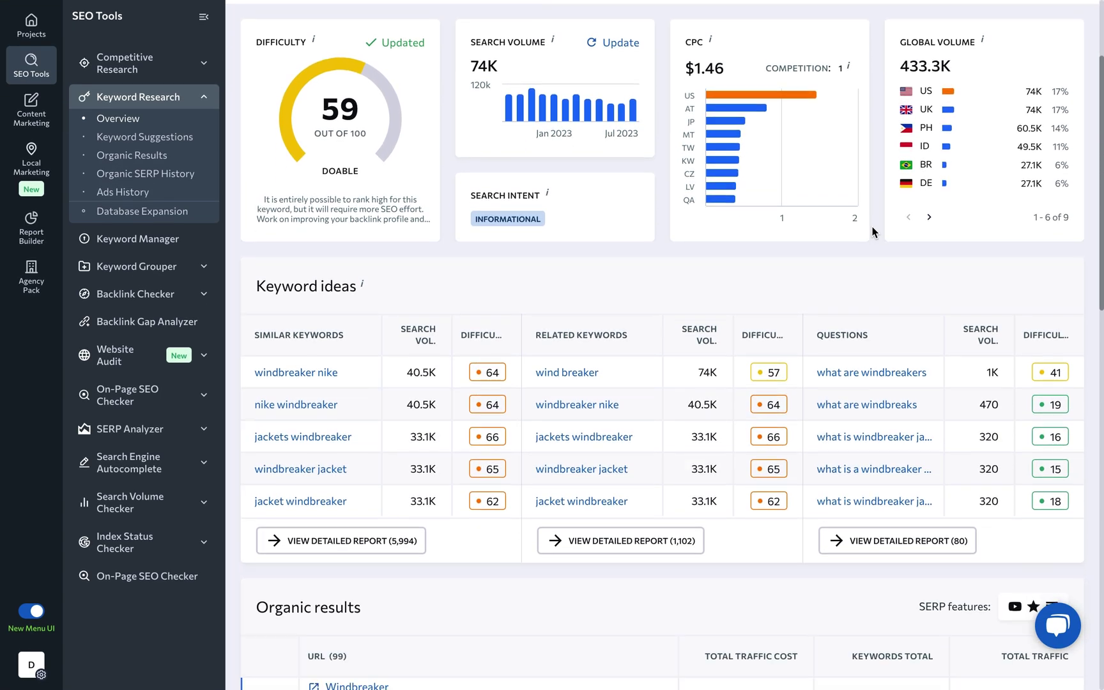
scroll(873, 231, down, 2)
scroll(872, 231, down, 2)
scroll(873, 232, down, 2)
scroll(873, 231, down, 2)
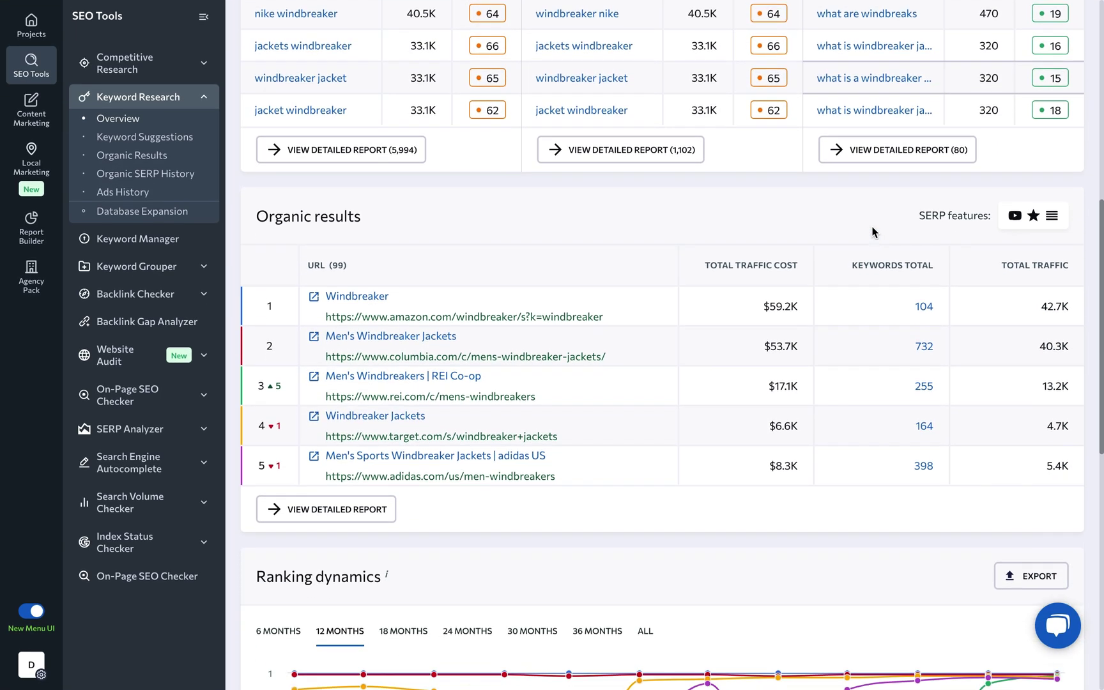
scroll(873, 231, down, 2)
scroll(873, 231, down, 1)
scroll(872, 232, down, 2)
scroll(873, 231, down, 1)
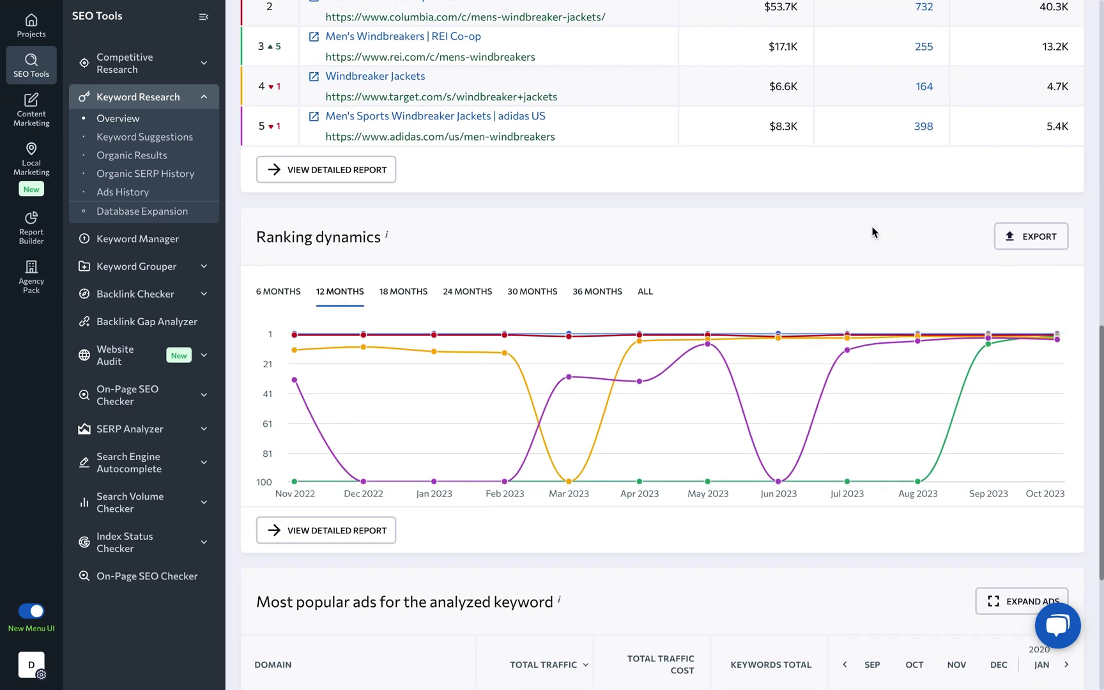
scroll(873, 231, down, 3)
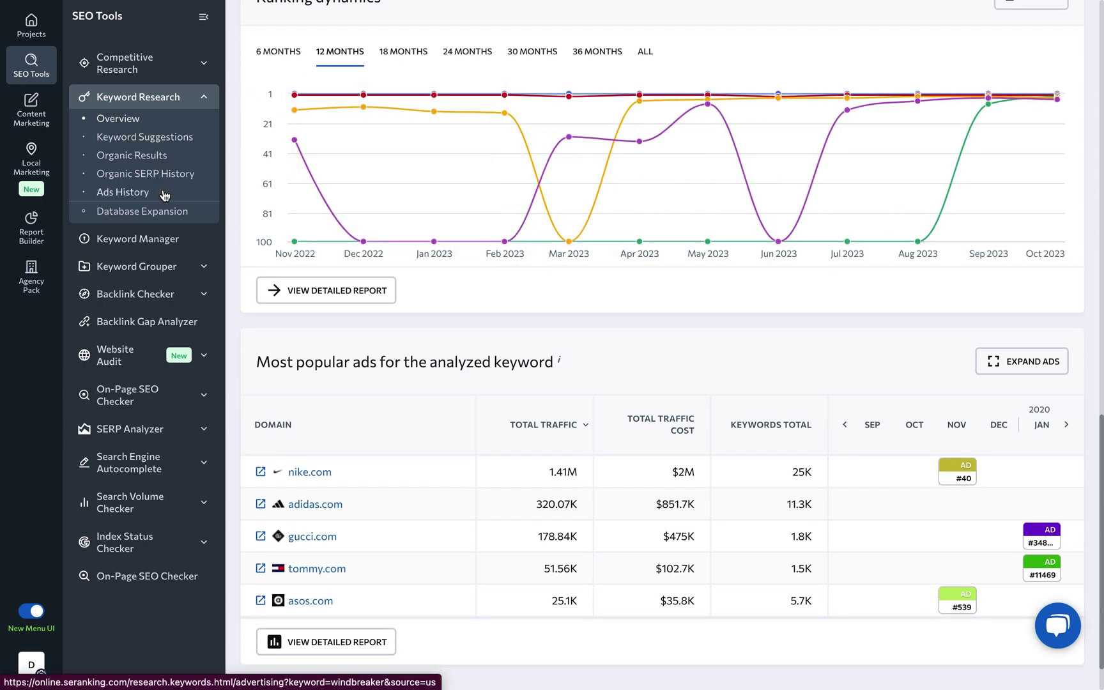
View the Keyword Manager listing the saved keyword lists
click(172, 240)
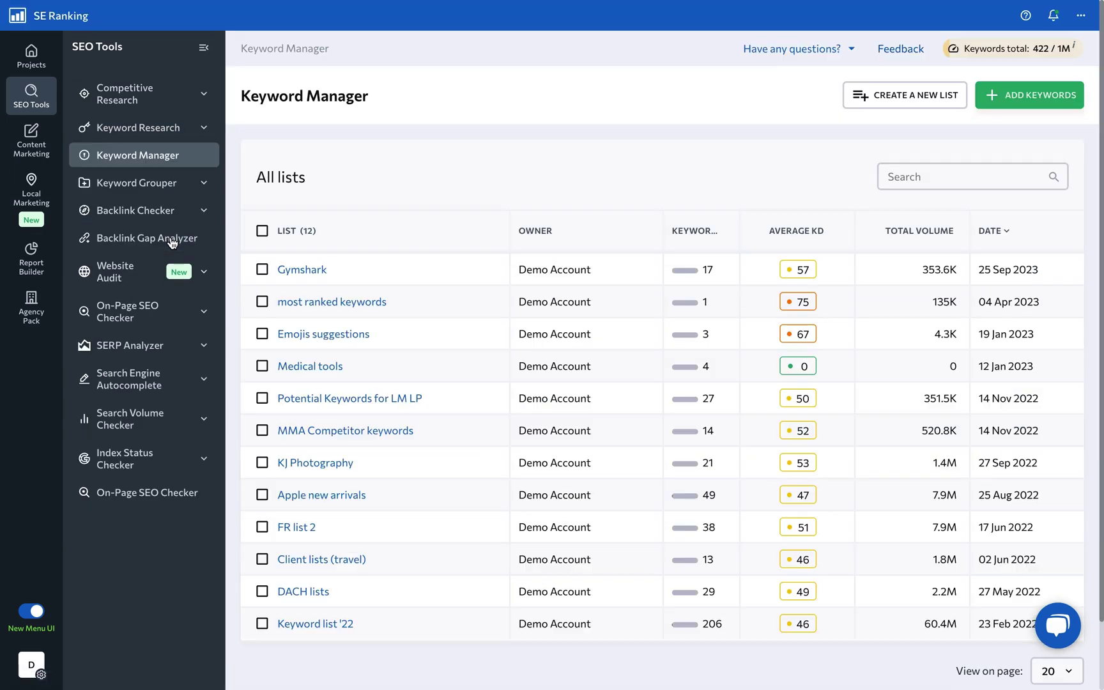
scroll(293, 250, down, 1)
Select the sleeveless shirts keyword in the Gymshark list and check where it can be added
click(292, 250)
click(263, 274)
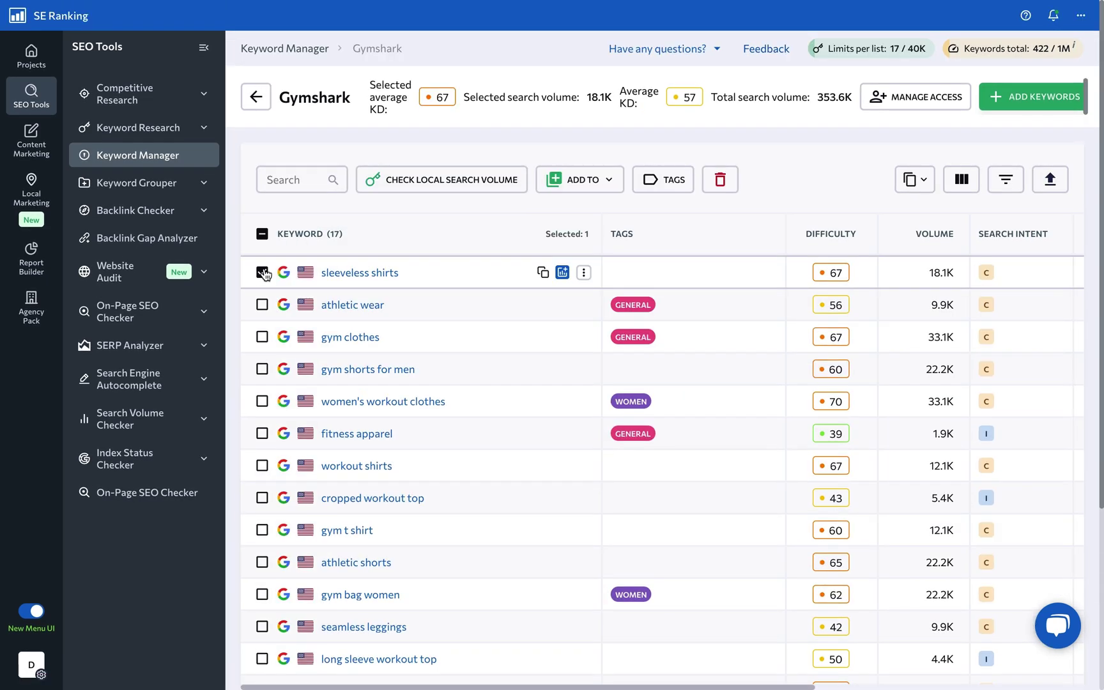
click(576, 182)
mouse_move(599, 218)
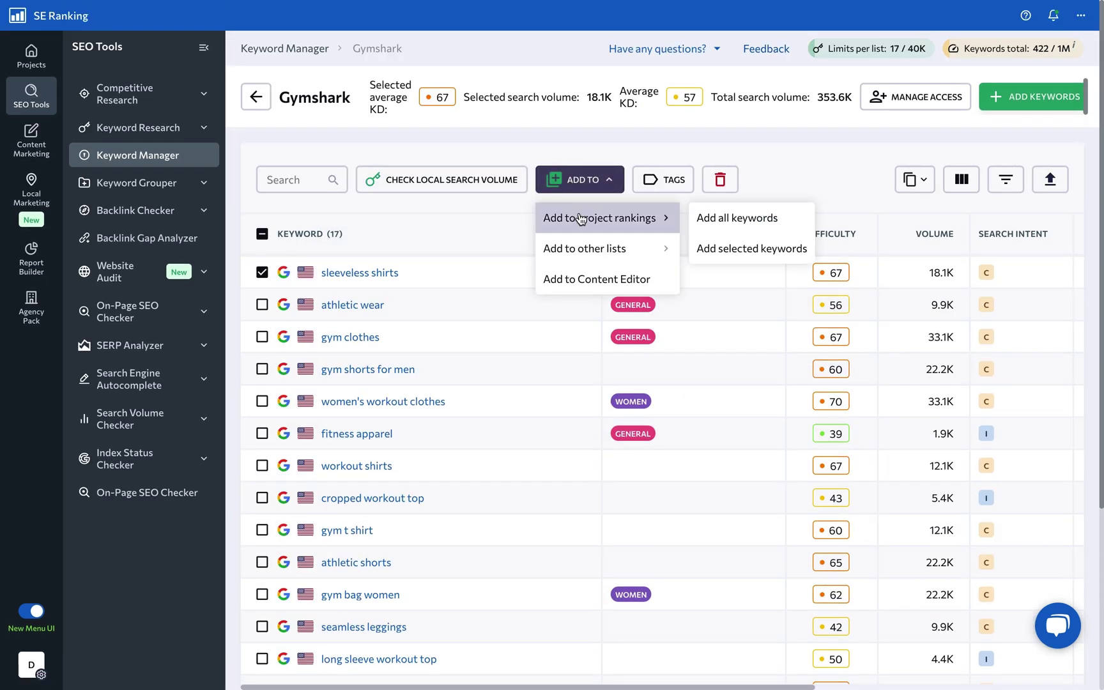
click(518, 214)
Review the Gym Outfit + Other grouping results and list the 'workouts for arms' keywords
click(167, 182)
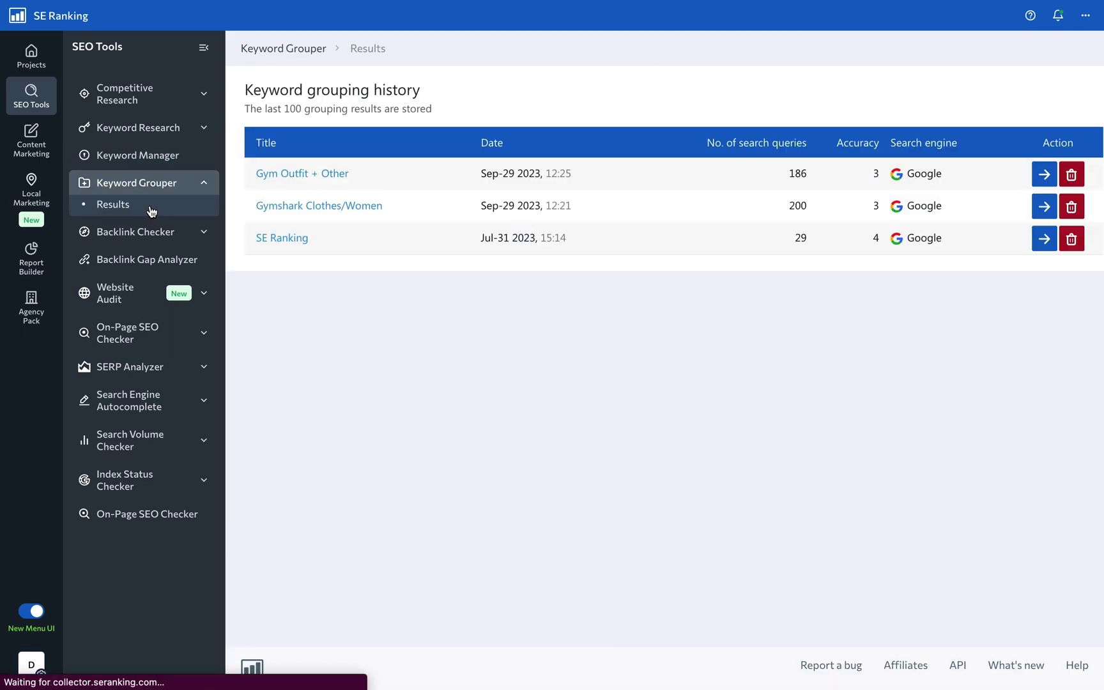
click(267, 176)
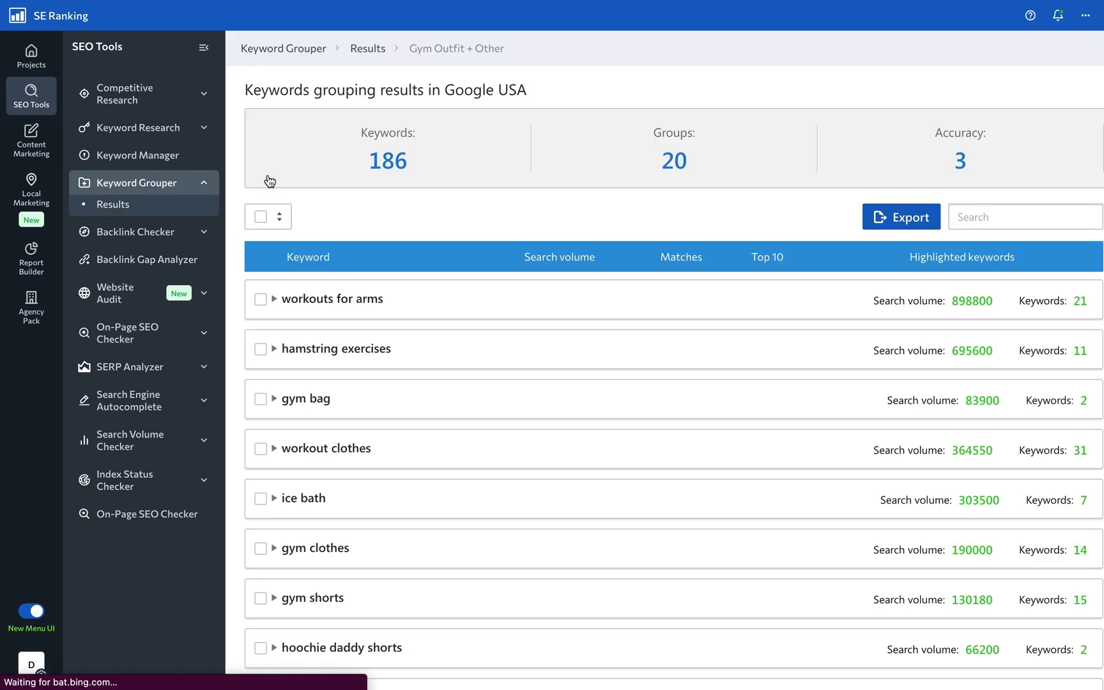
click(312, 298)
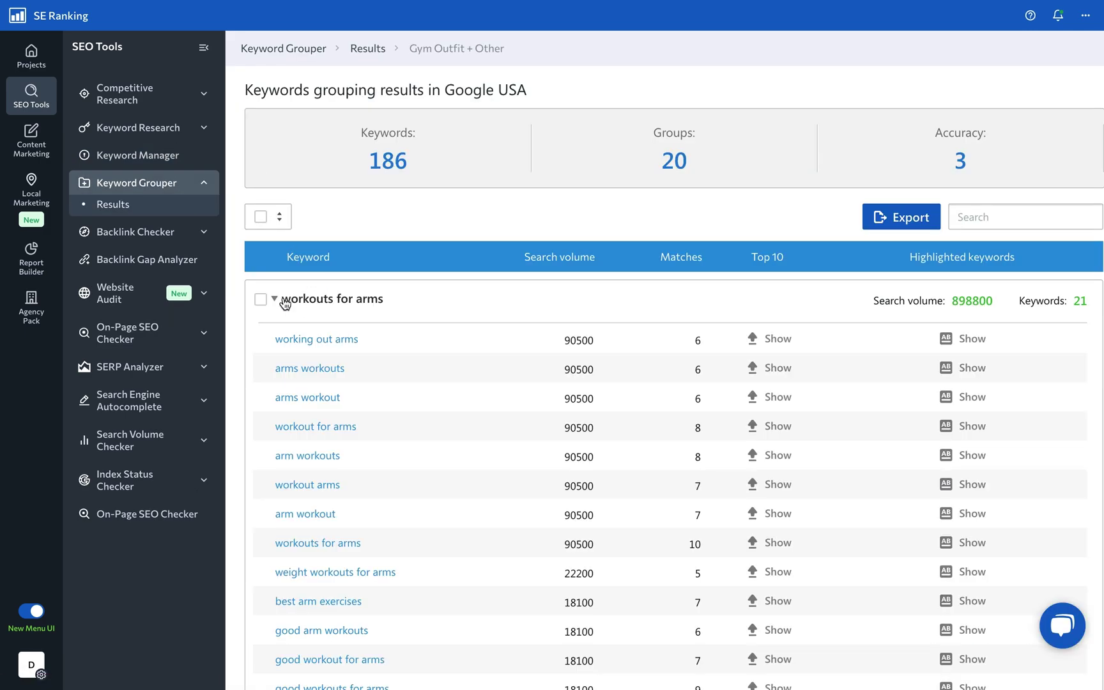
View gymshark.com backlinks, run the gap analysis against competitors, then show the Website Audit list
click(166, 235)
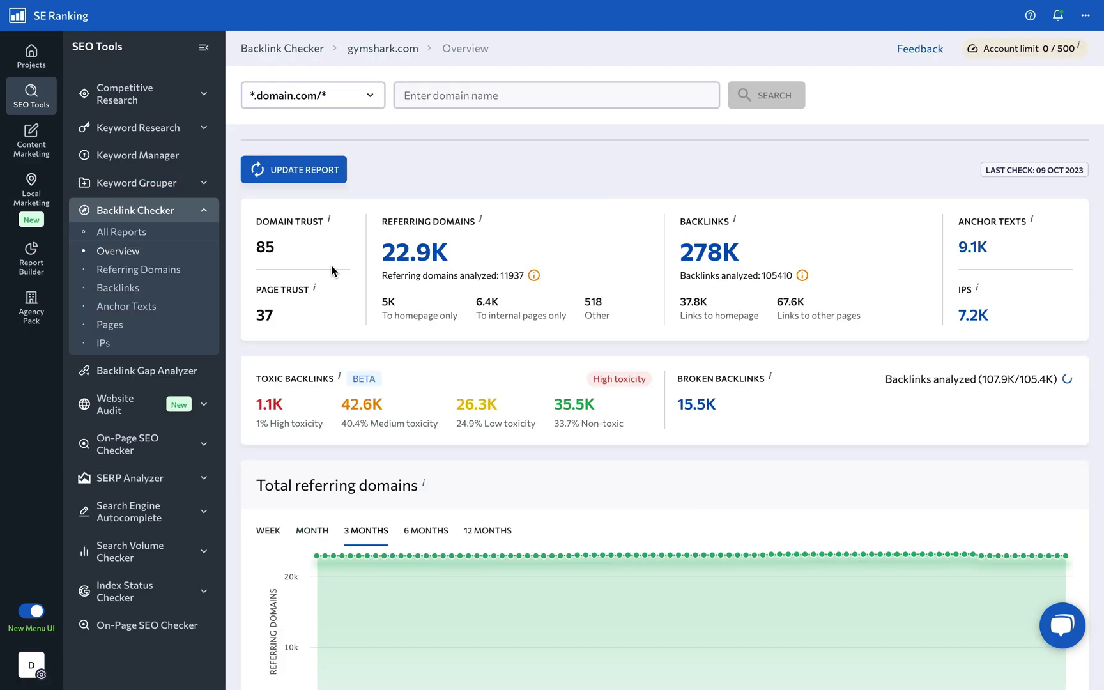
scroll(333, 270, down, 1)
scroll(332, 270, down, 1)
scroll(332, 270, down, 1)
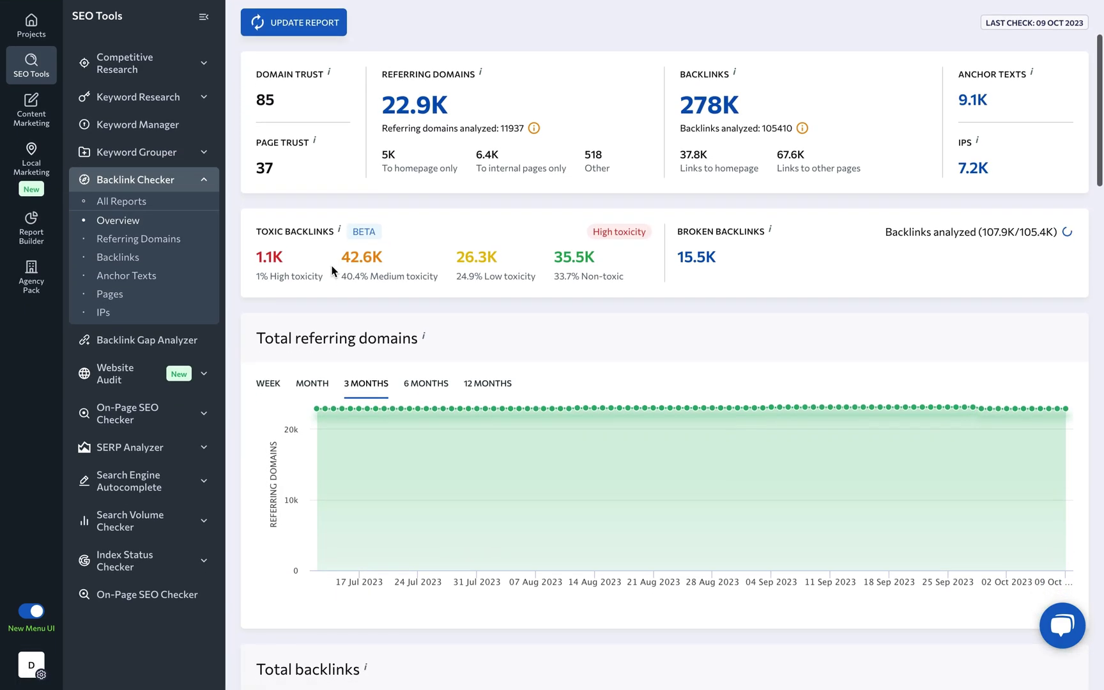
scroll(332, 270, down, 1)
scroll(333, 270, down, 1)
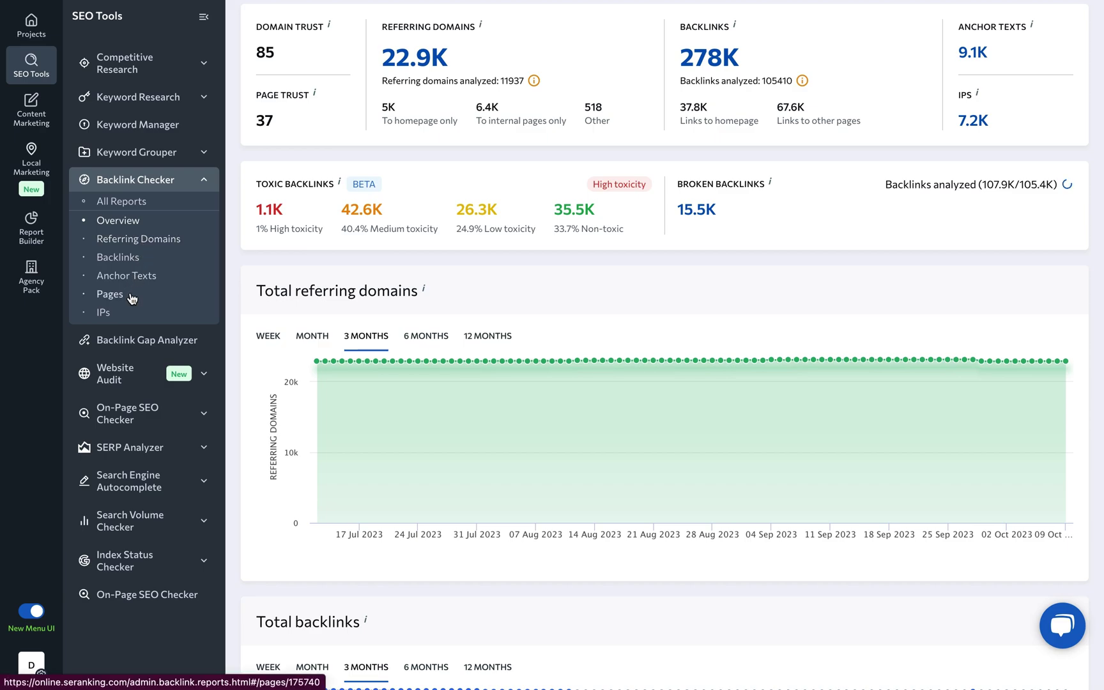
click(168, 342)
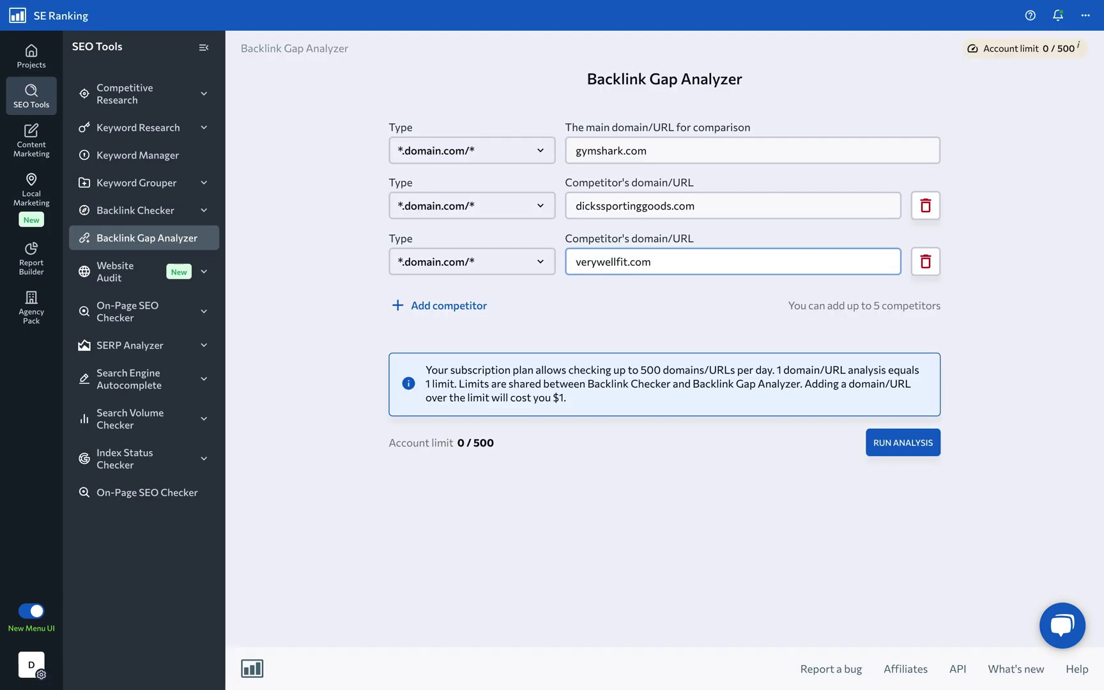
click(902, 443)
scroll(902, 450, down, 2)
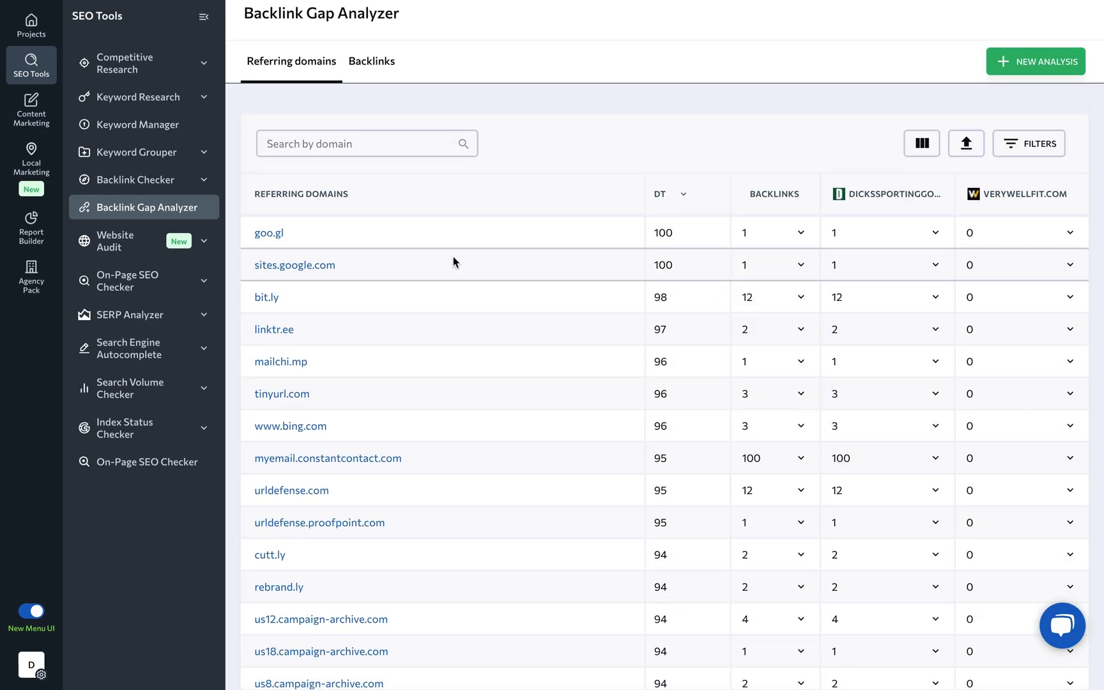
click(149, 247)
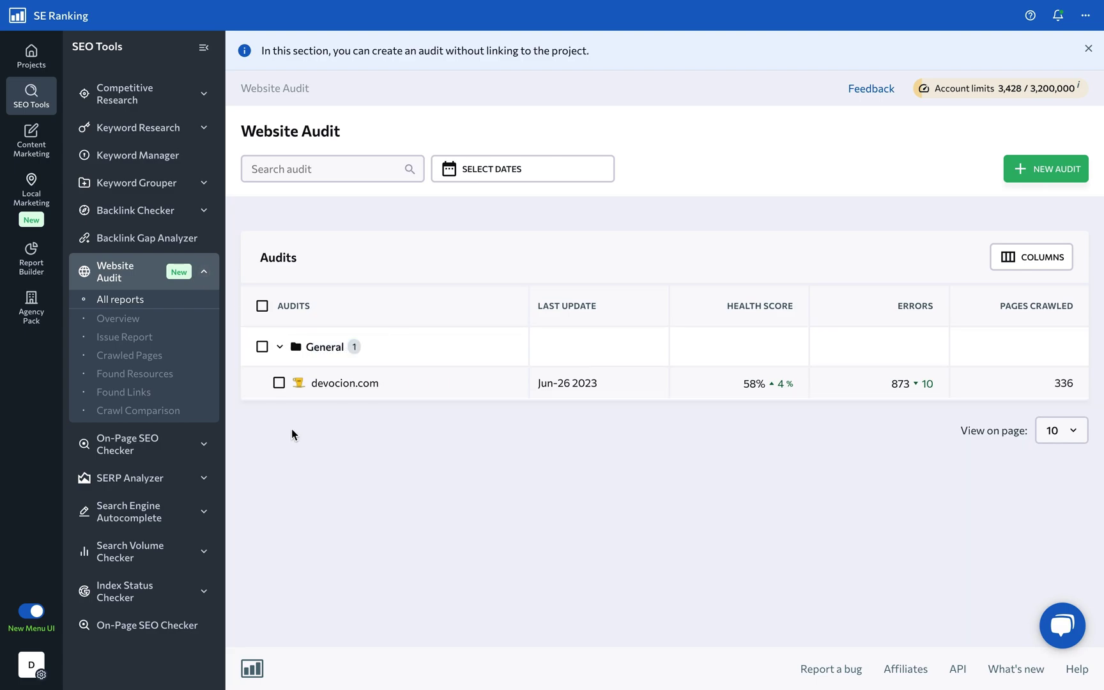
View the on-page SEO audit, then the SERP Report for the top ten results
click(163, 446)
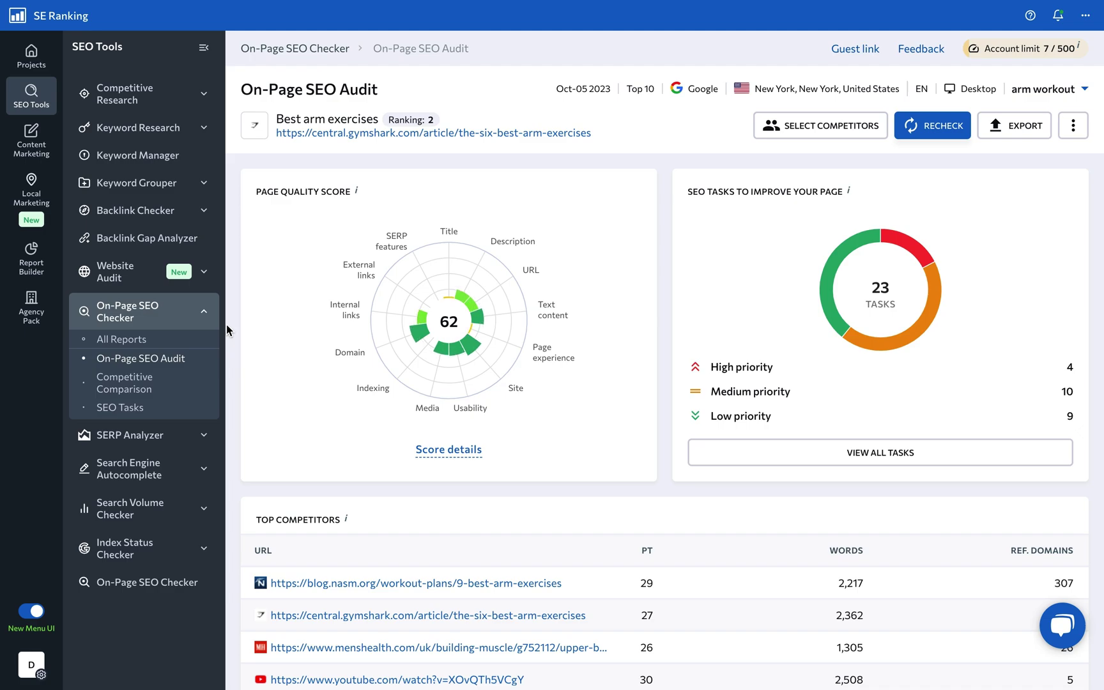
scroll(233, 324, down, 2)
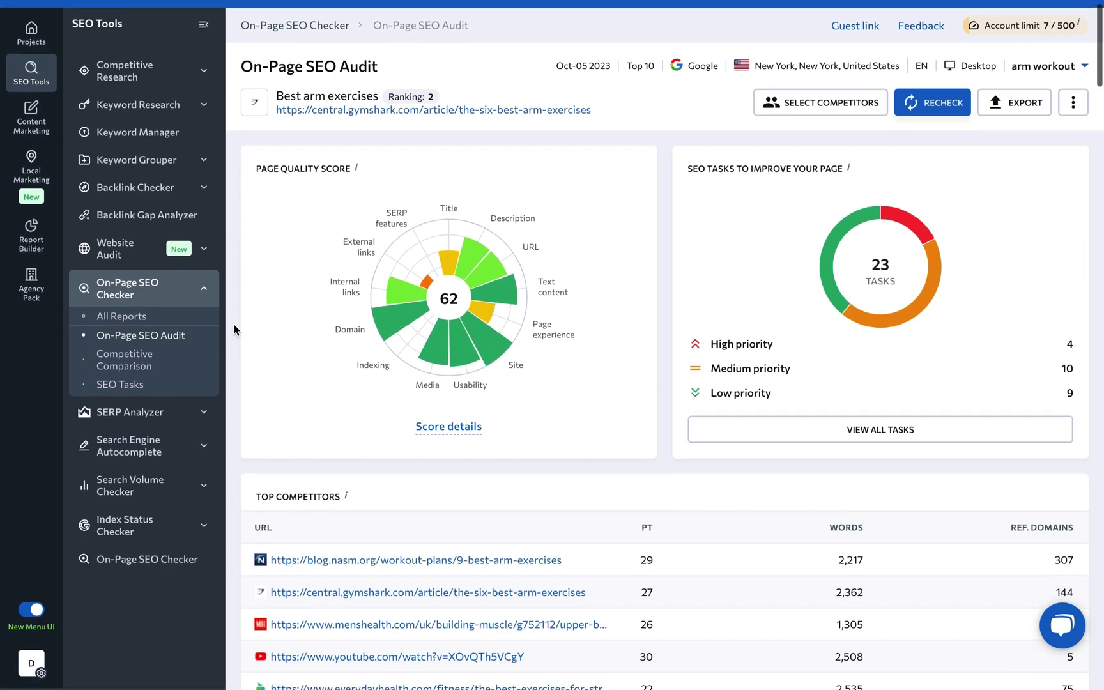
scroll(233, 328, down, 2)
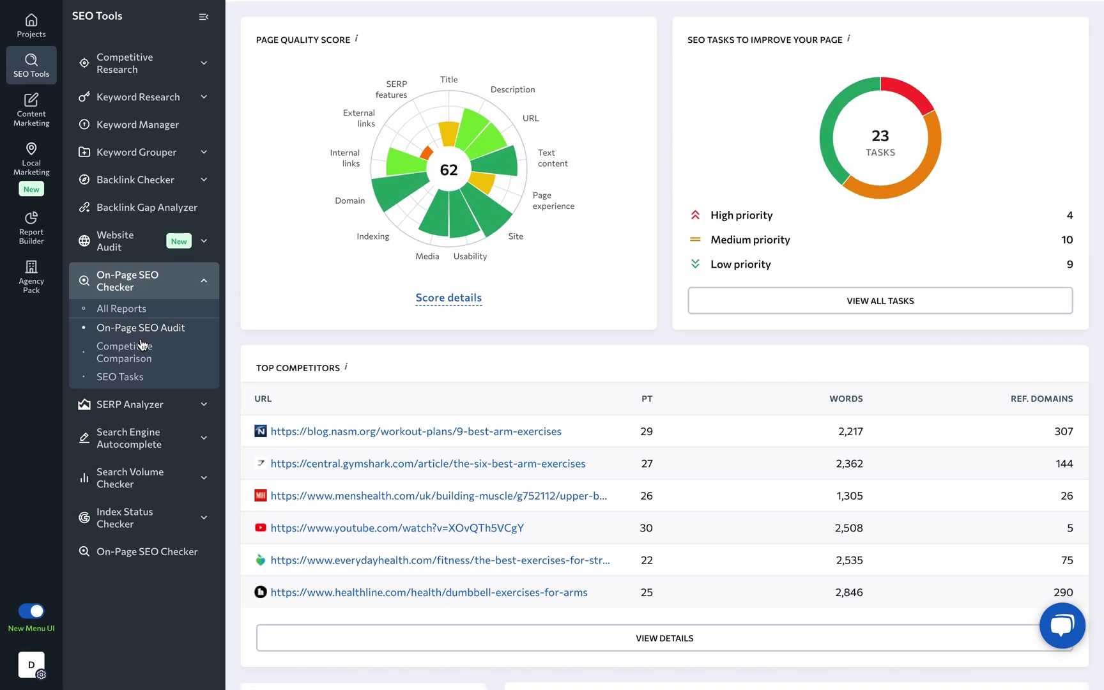
click(138, 403)
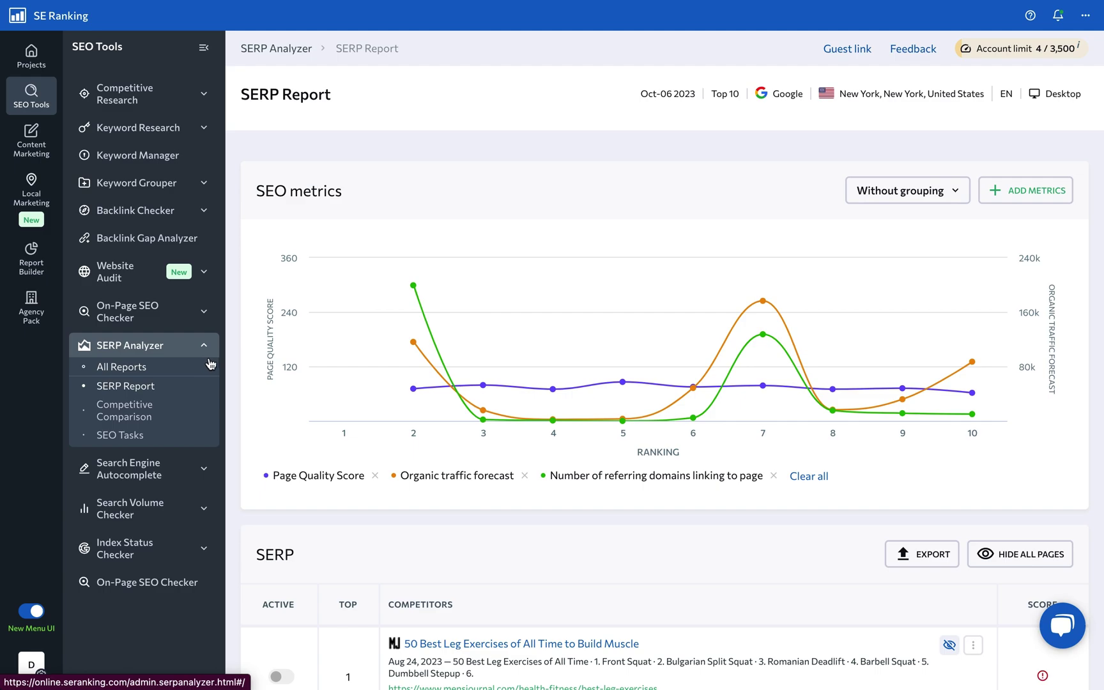
scroll(236, 355, down, 2)
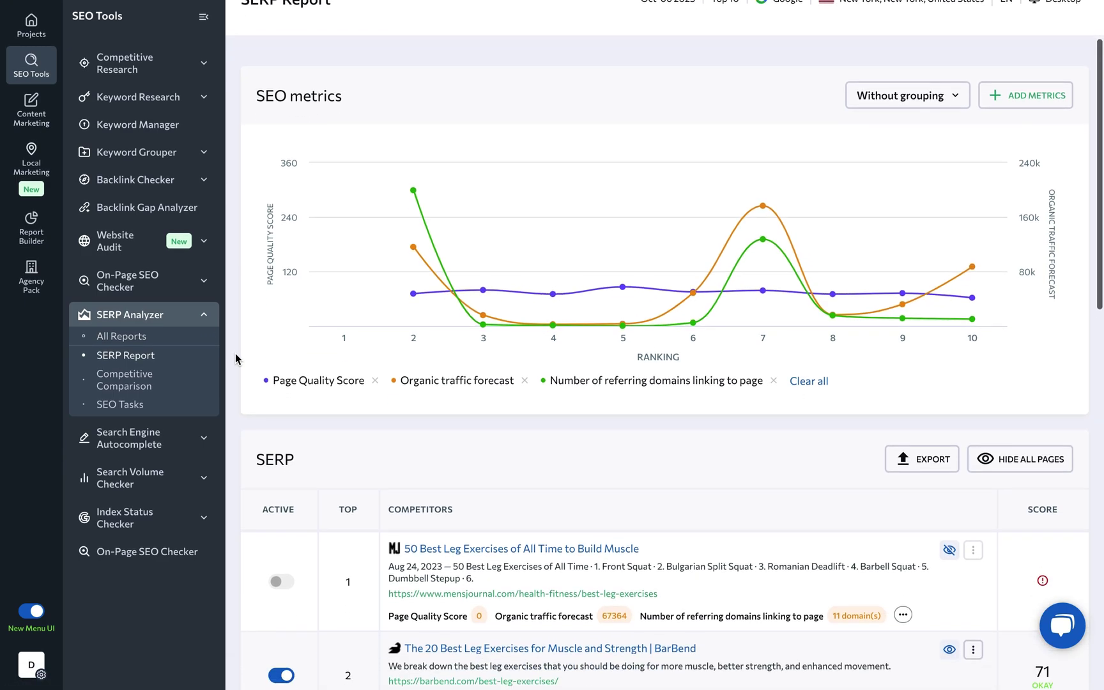
scroll(236, 354, down, 2)
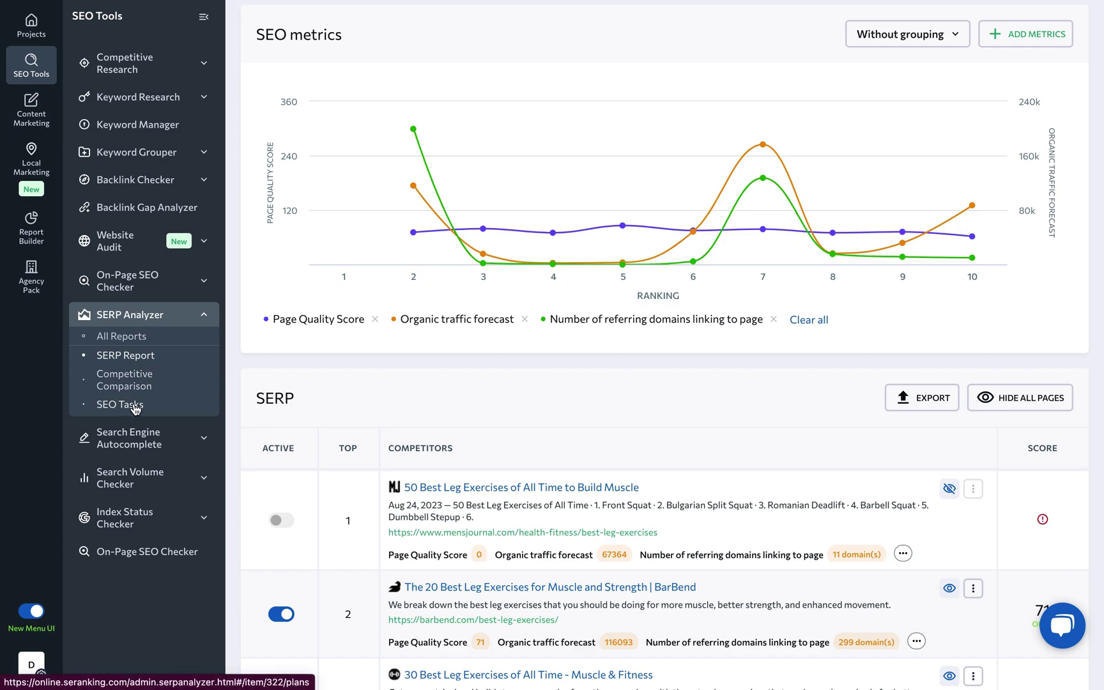
Visit the Search Engine Autocomplete, Search Volume Checker and Index Status Checker tools
click(135, 437)
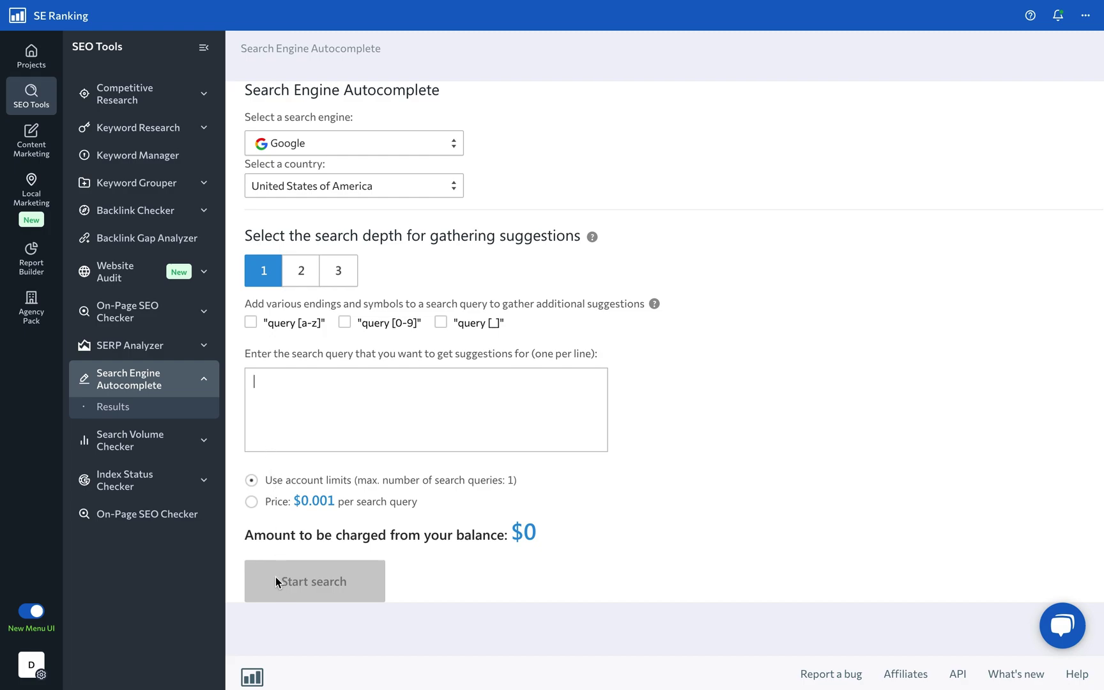
click(163, 442)
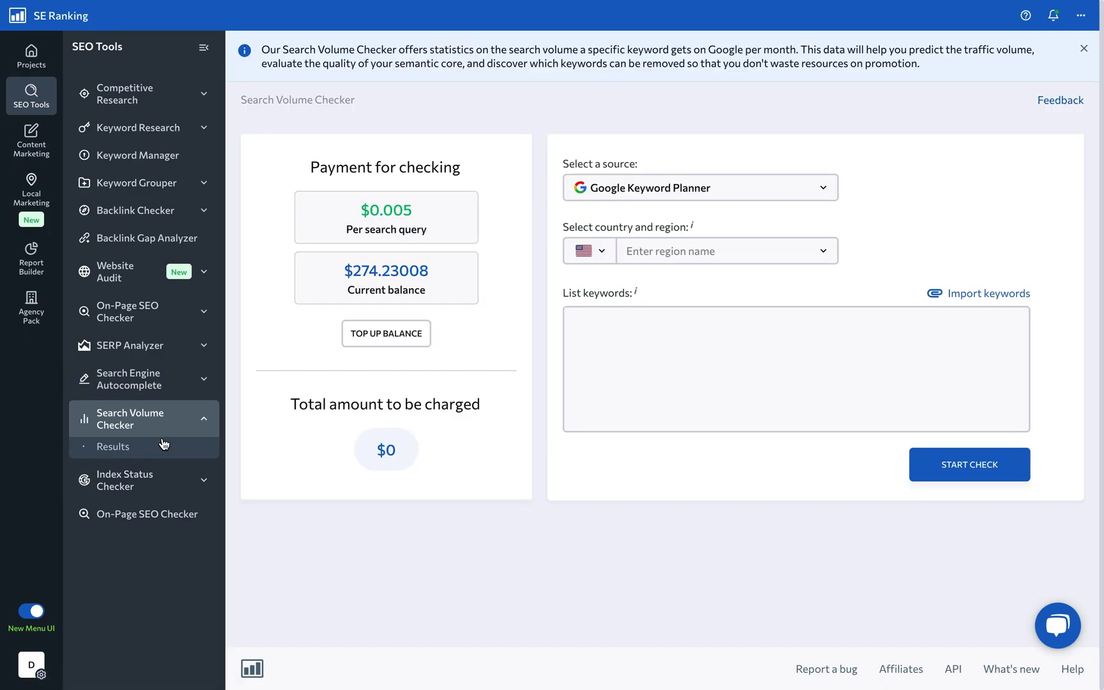
click(162, 479)
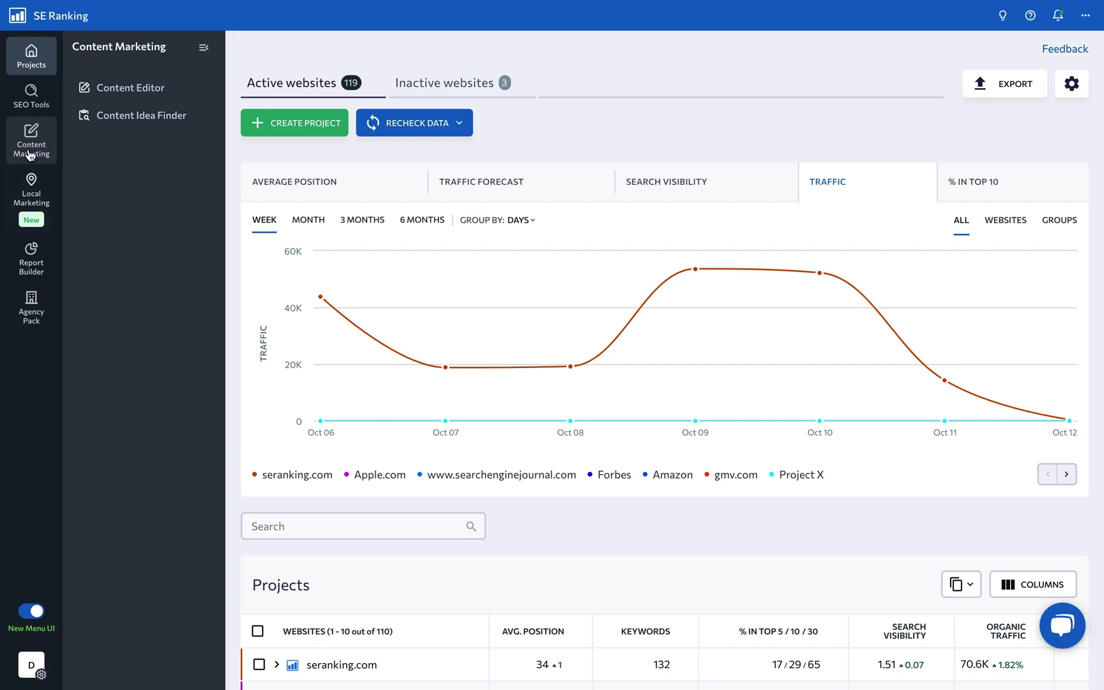
mouse_move(31, 140)
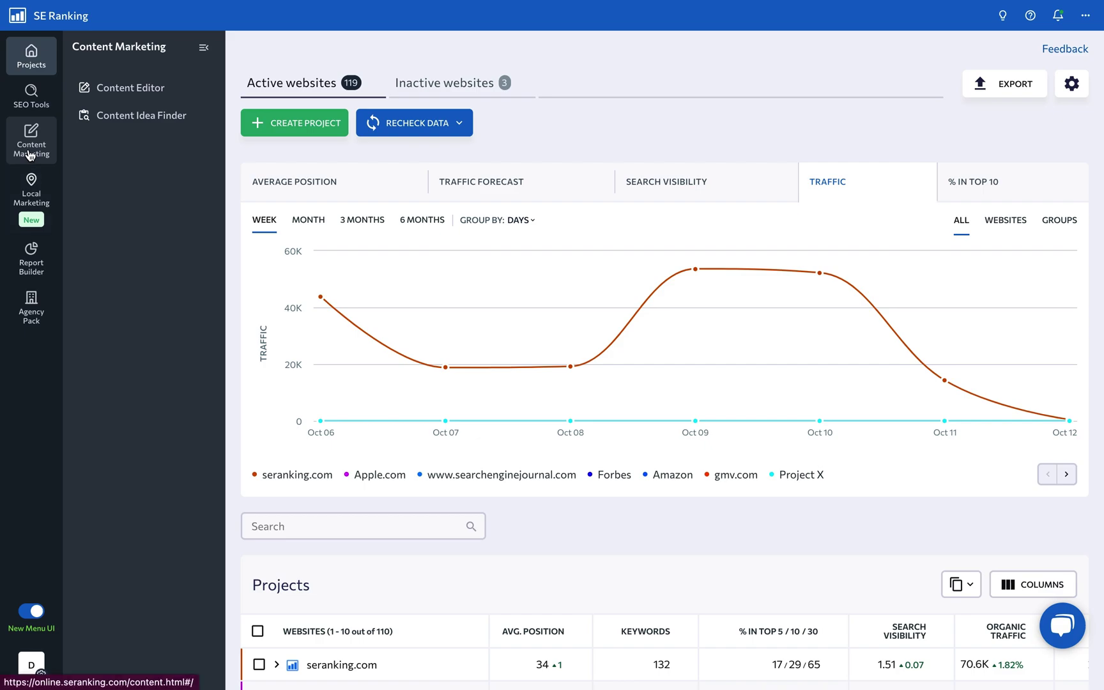
View the Best running shoes article in the Content Editor, then the Local Marketing locations list
click(30, 149)
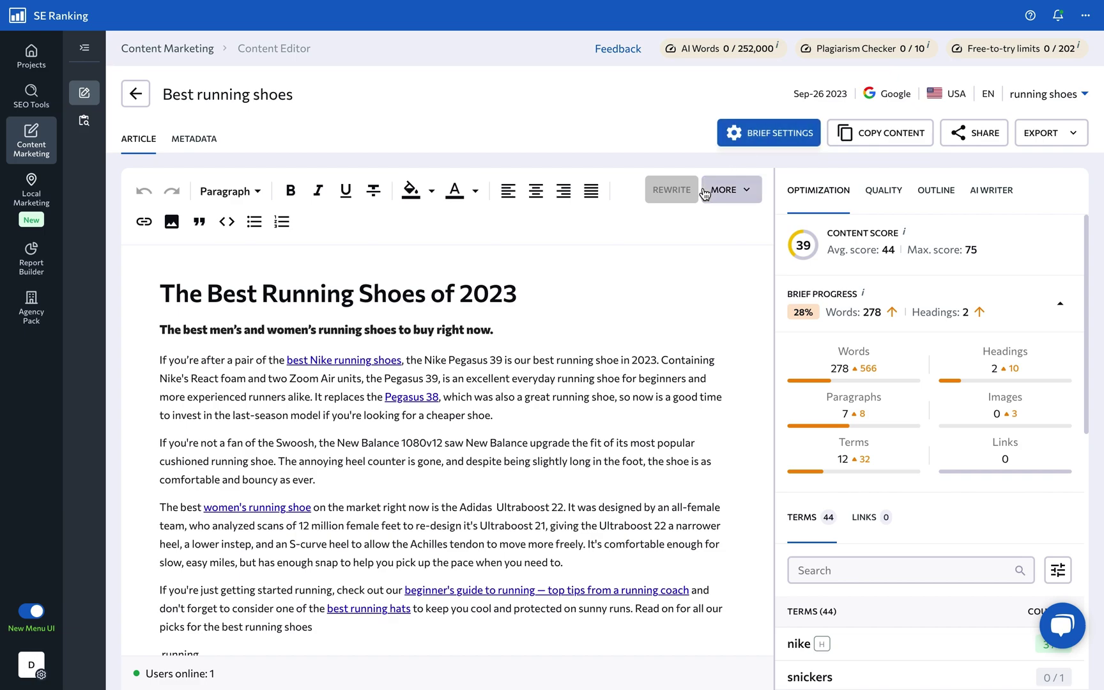
scroll(621, 313, down, 1)
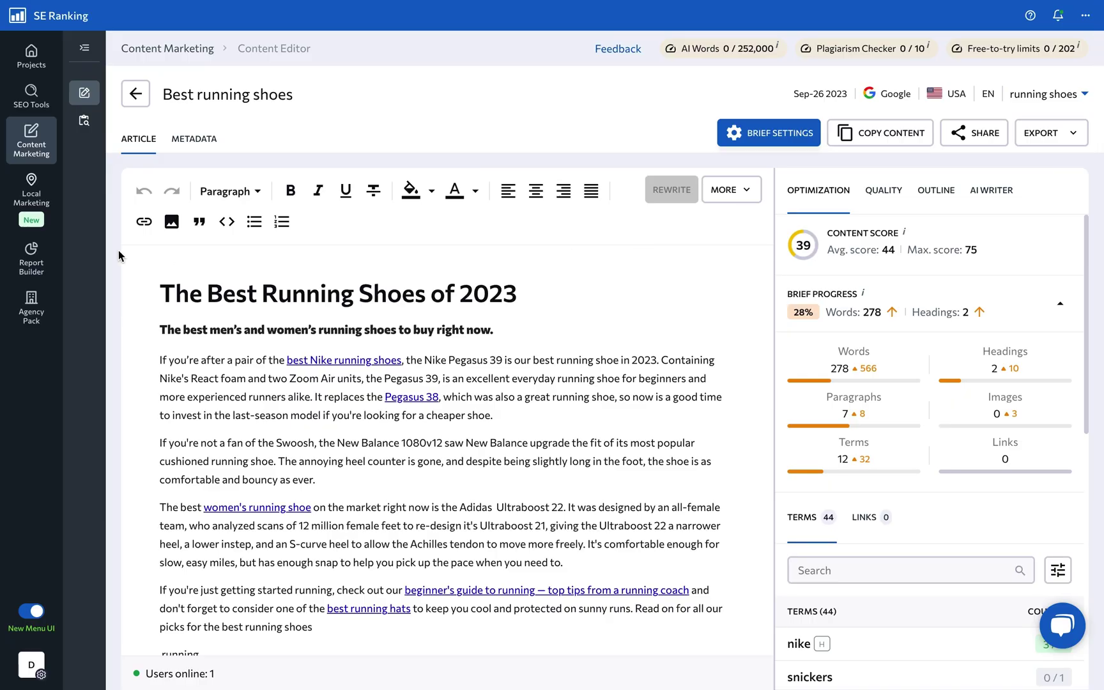
click(38, 202)
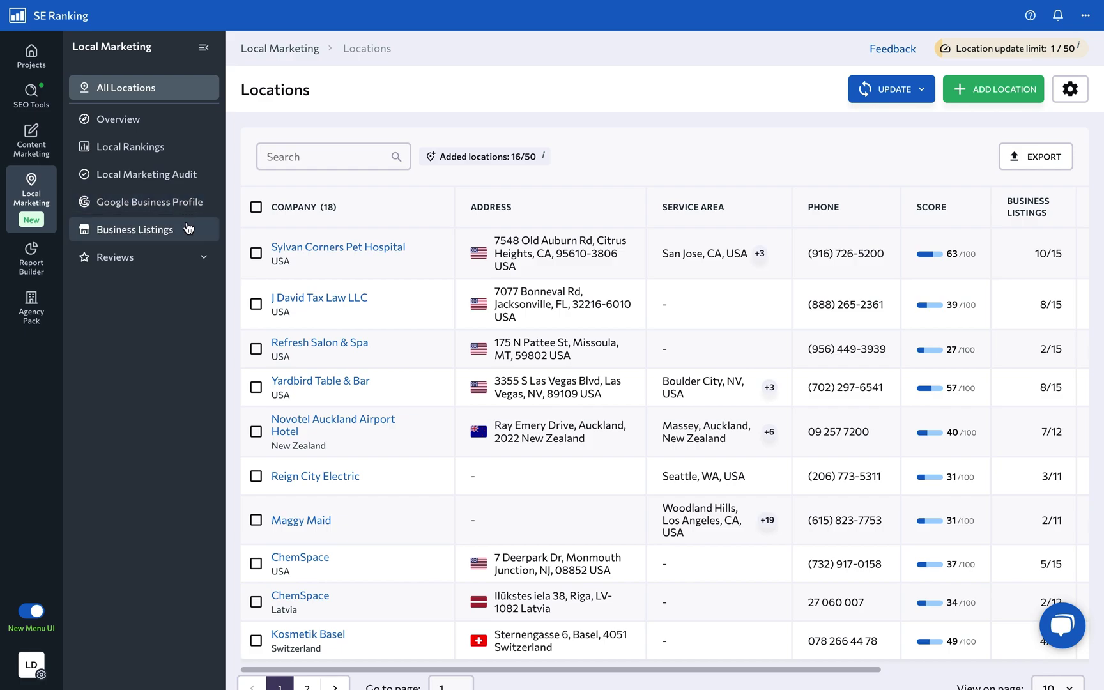
Show the review tools in the Local Marketing sidebar
click(204, 256)
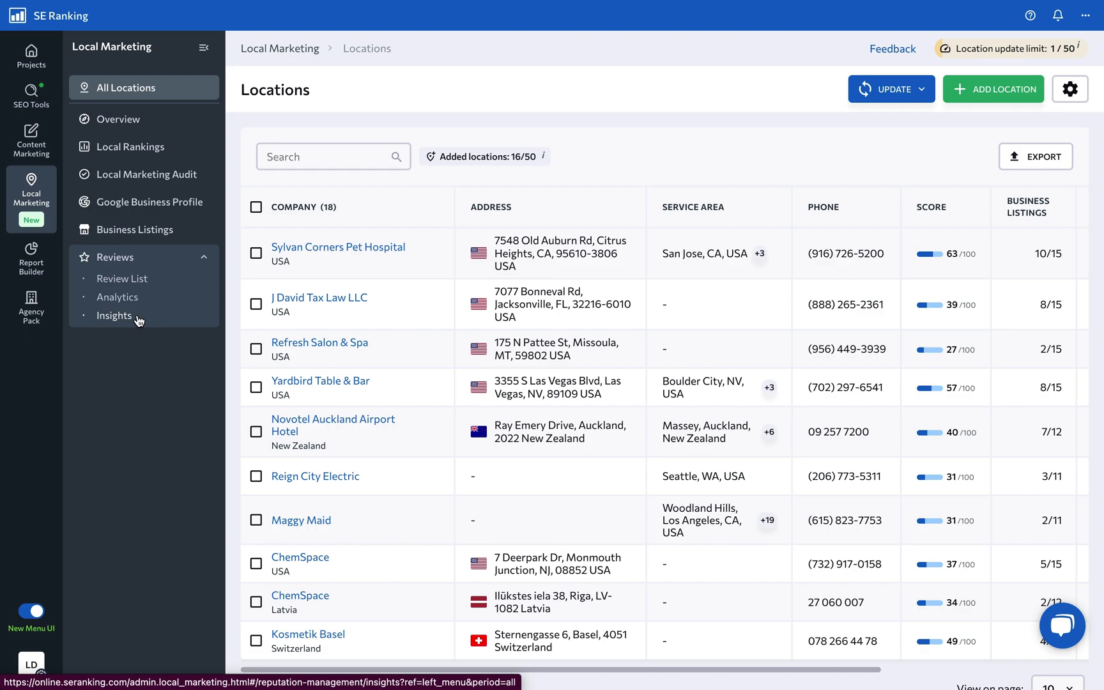
mouse_move(31, 259)
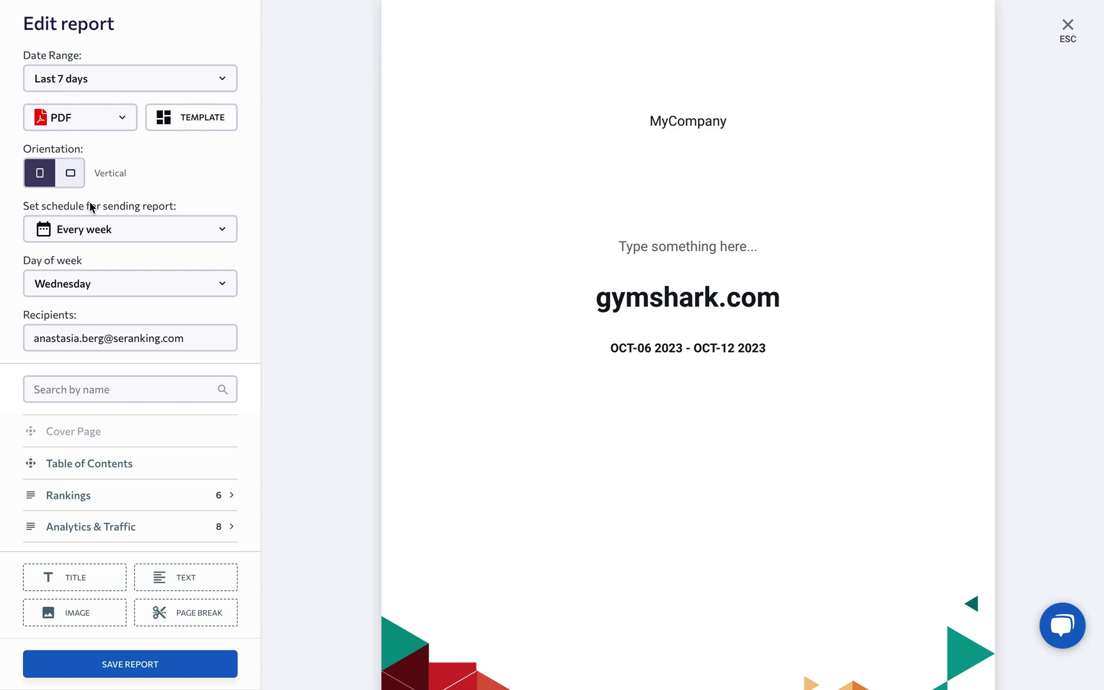
scroll(144, 261, down, 1)
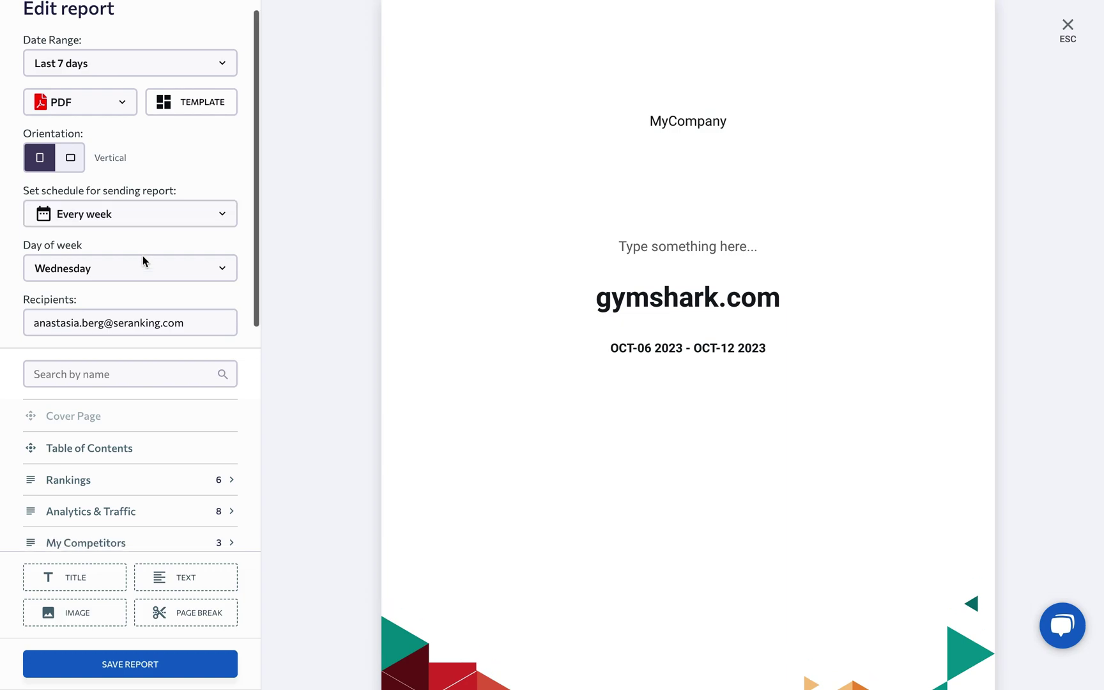
scroll(143, 262, down, 4)
scroll(143, 261, down, 2)
Expand the Rankings sections in the weekly gymshark.com report editor
click(44, 255)
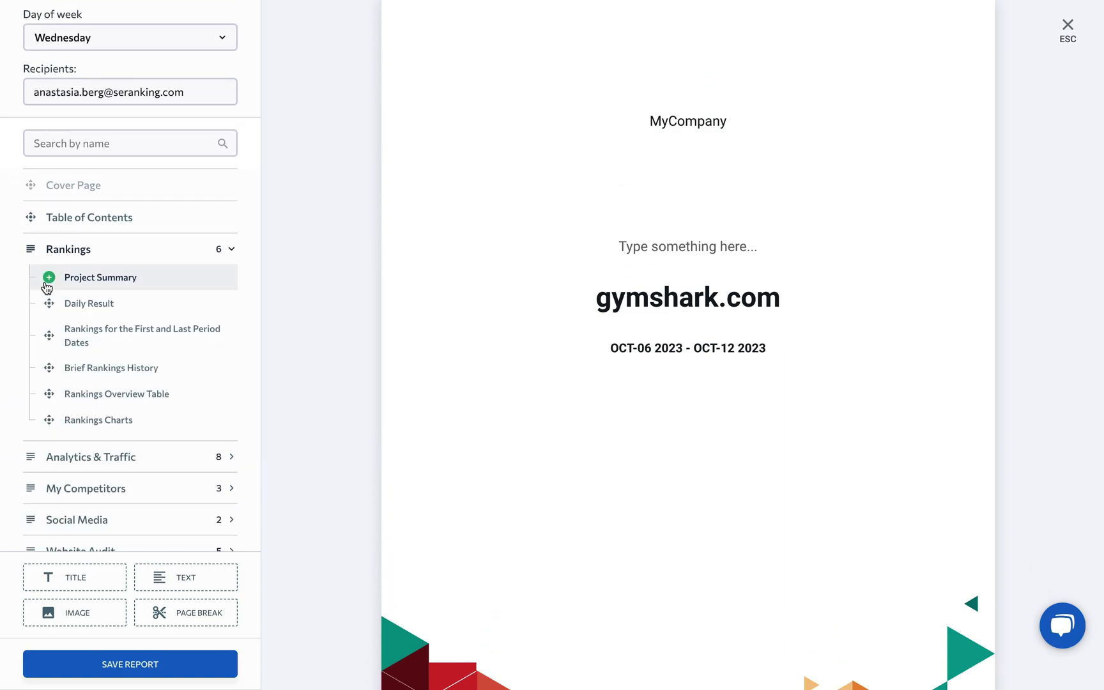
scroll(49, 405, down, 1)
scroll(50, 414, down, 2)
scroll(50, 414, down, 1)
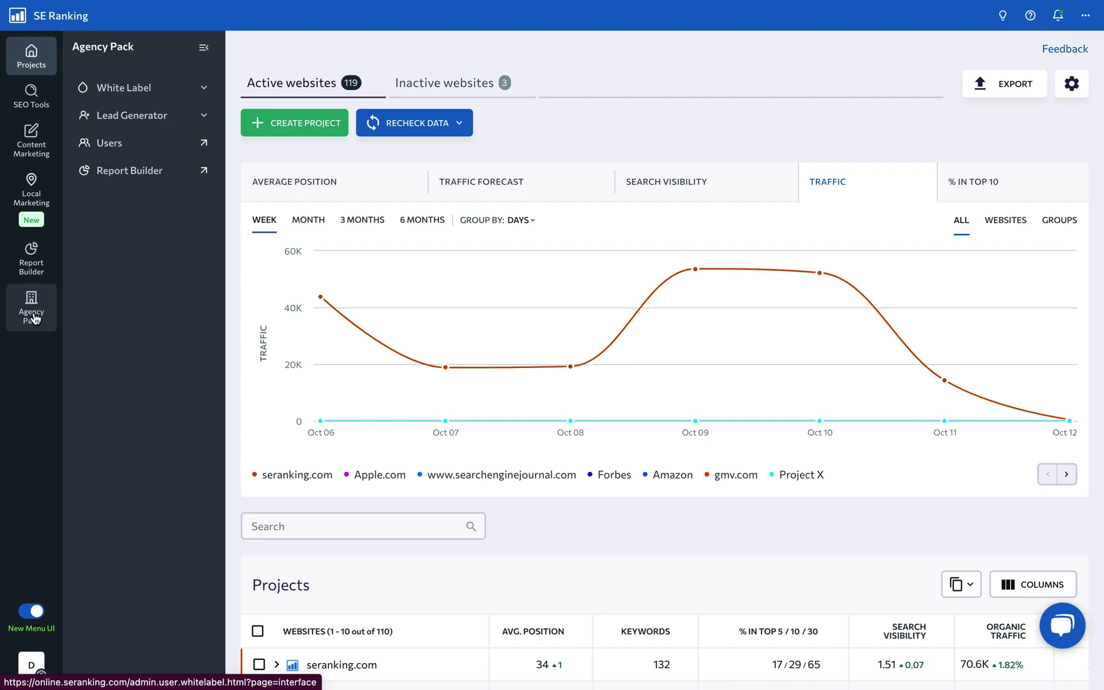
View white-label interface customization, the lead generator widget, then the five-member Users page
click(154, 90)
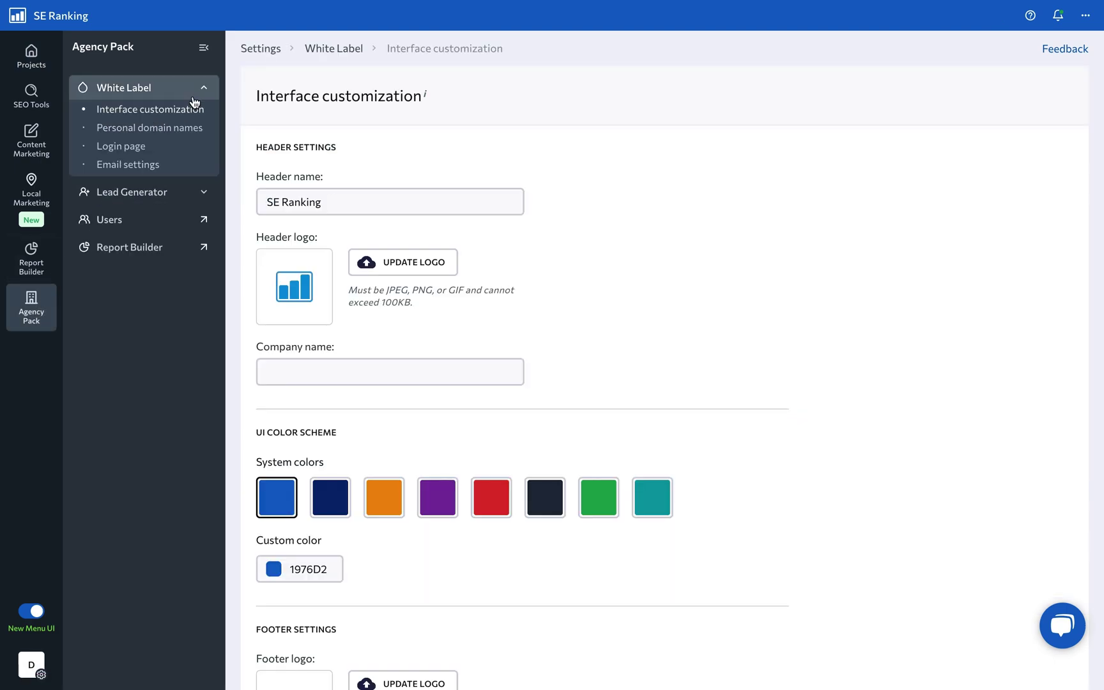
scroll(243, 120, down, 1)
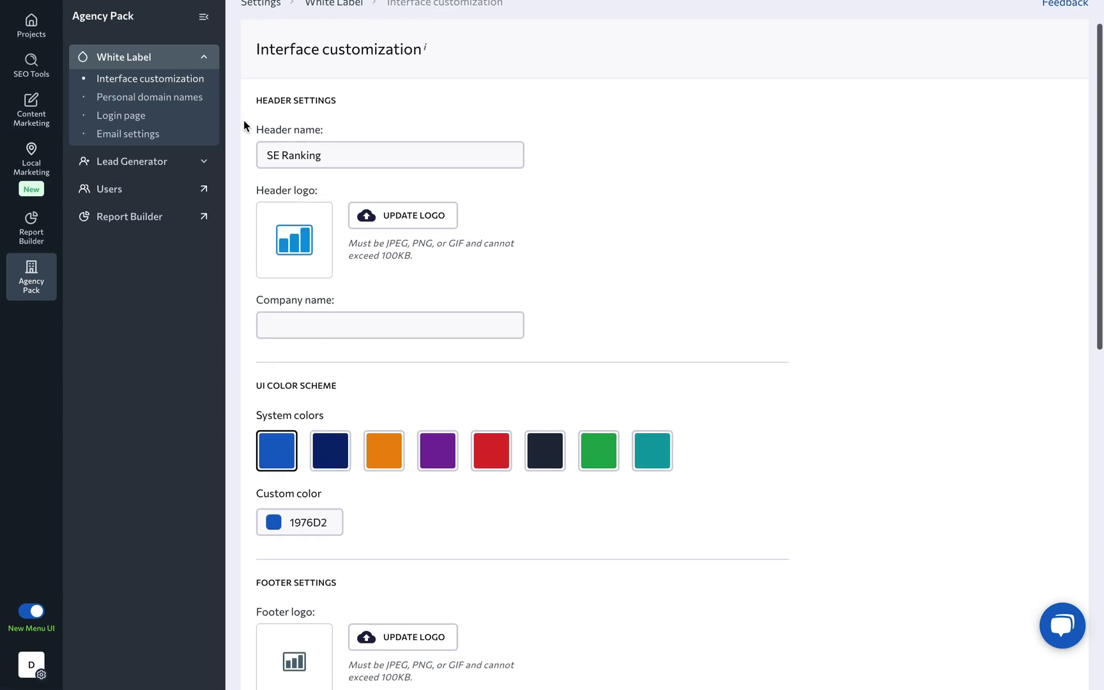
scroll(245, 124, down, 5)
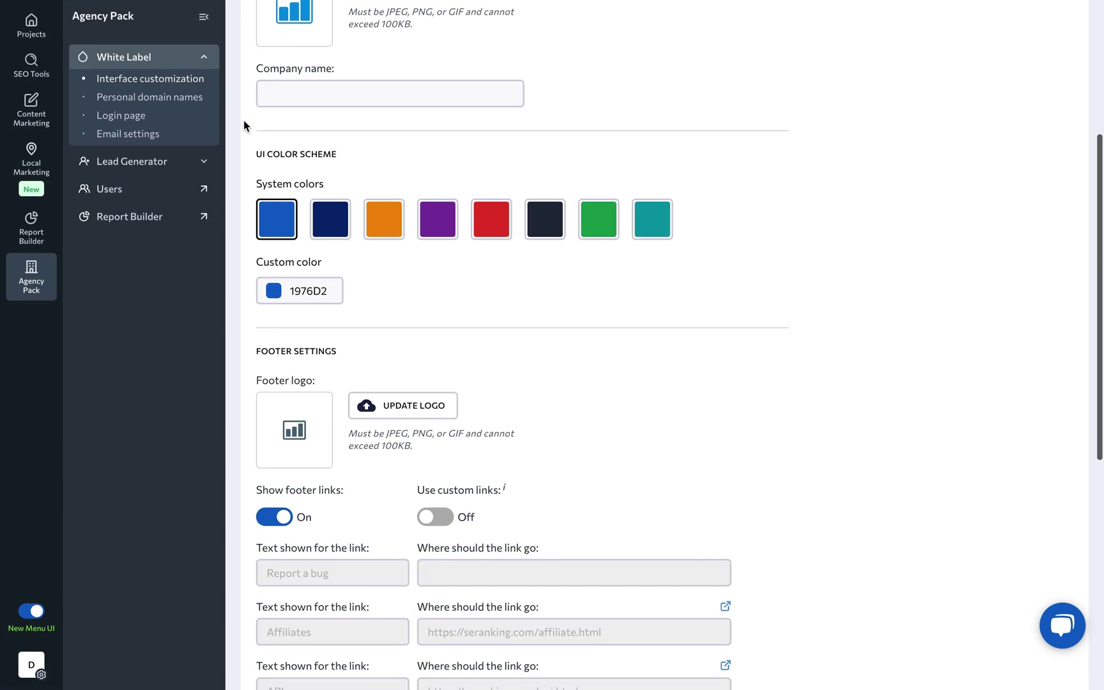
click(165, 162)
scroll(230, 192, down, 1)
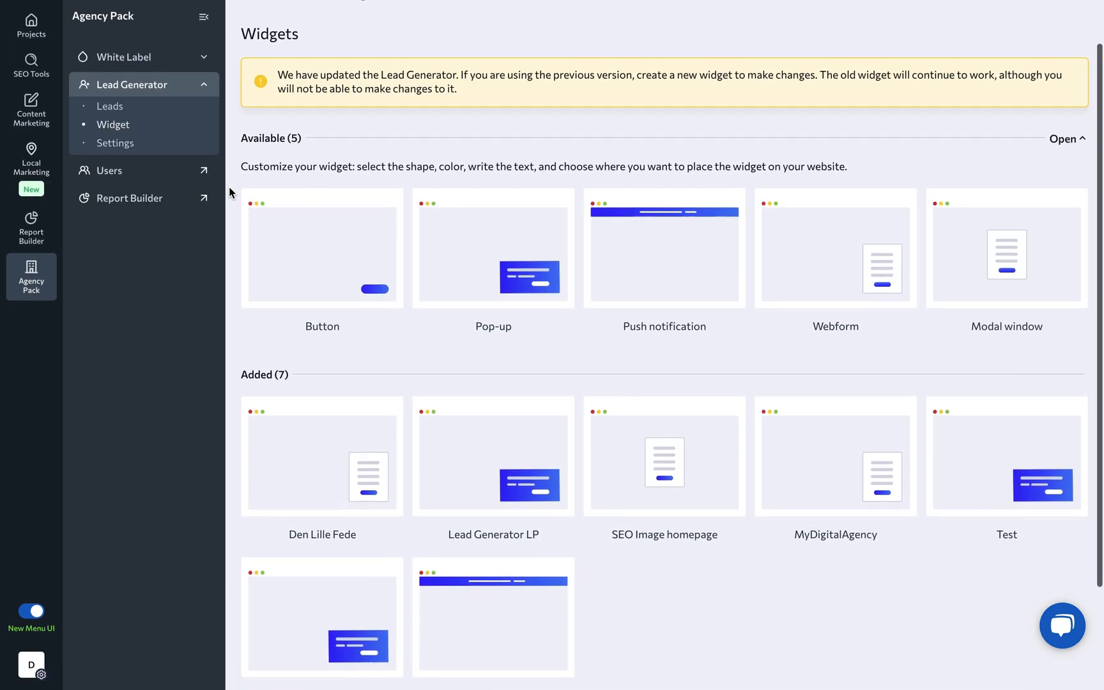
scroll(228, 185, down, 1)
scroll(229, 187, up, 2)
click(199, 199)
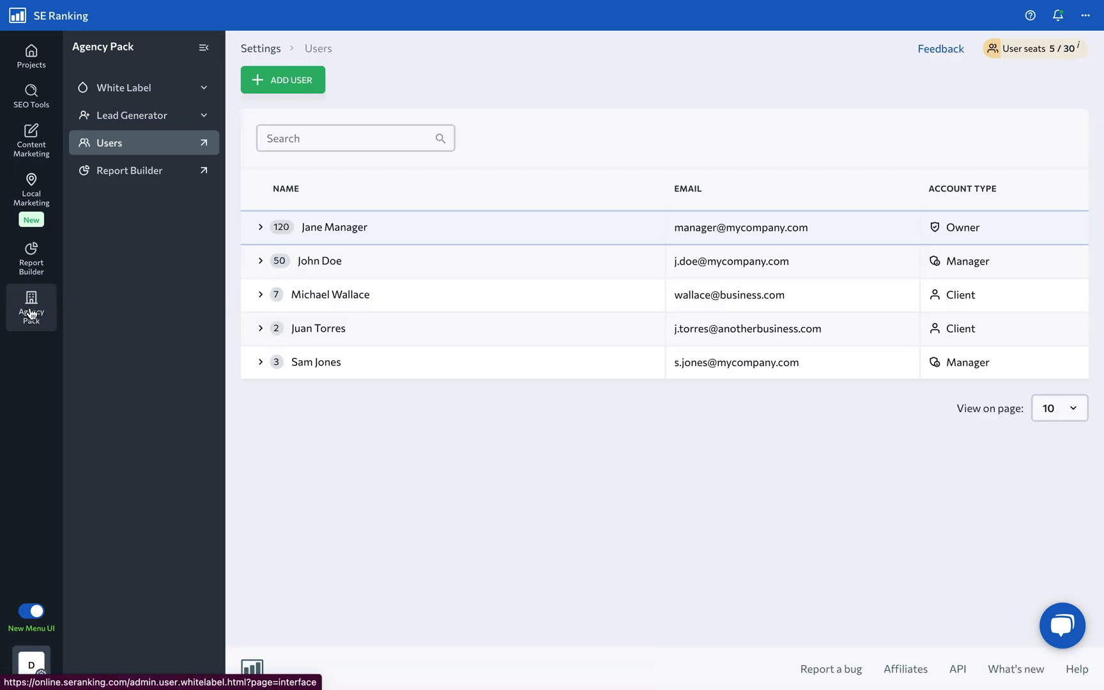